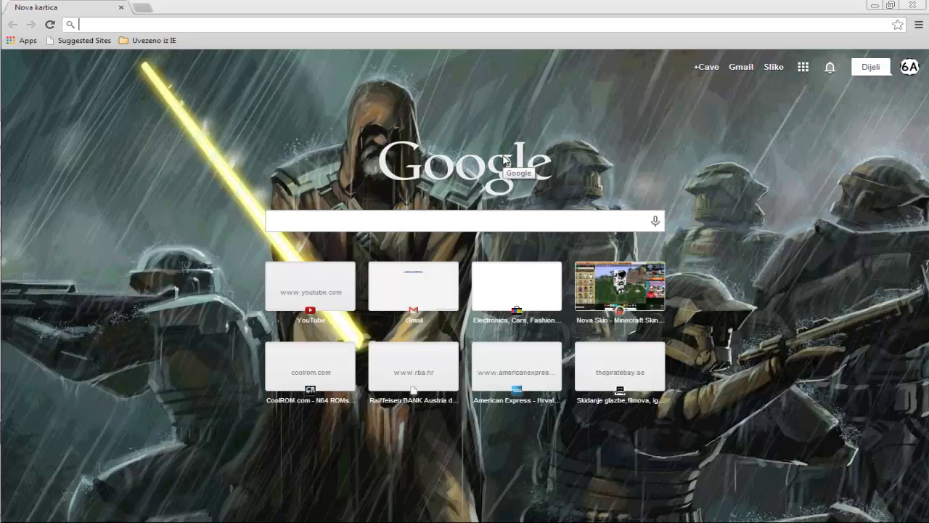
# - Open the Nova Skin editor and load the Green Screen image as the backdrop behind the astronaut skin
pyautogui.click(606, 292)
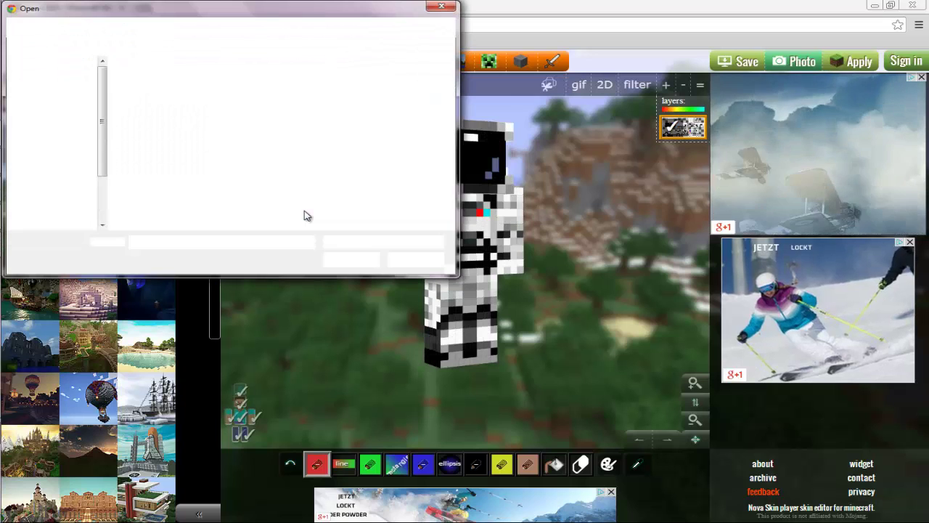
pyautogui.click(312, 173)
pyautogui.click(346, 259)
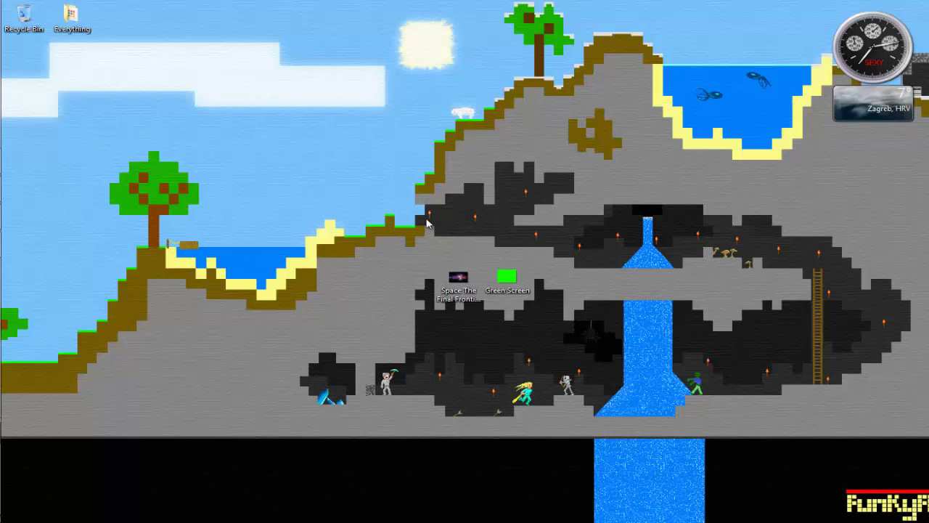
# - Switch to Paint.NET and paste the captured skin editor screenshot, expanding the canvas to fit it
pyautogui.click(20, 15)
pyautogui.click(69, 92)
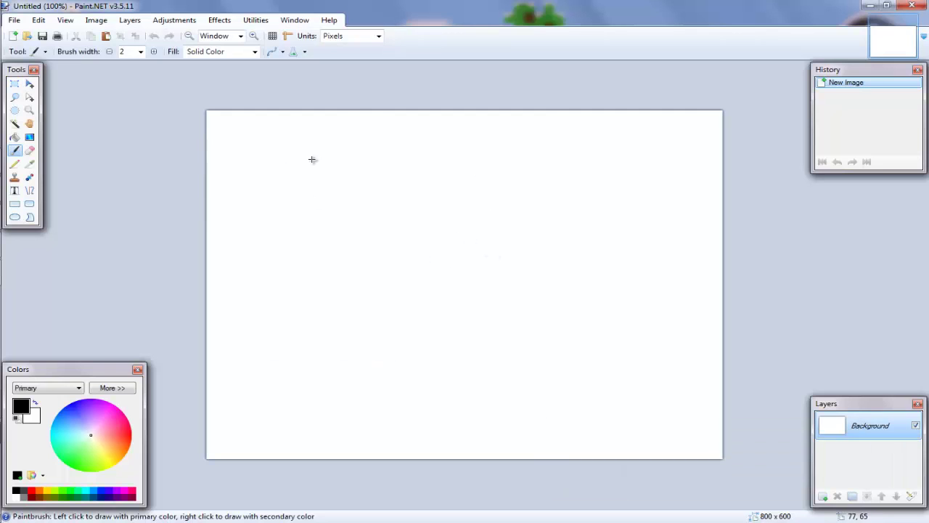
pyautogui.hotkey('ctrl', 'v')
pyautogui.click(377, 264)
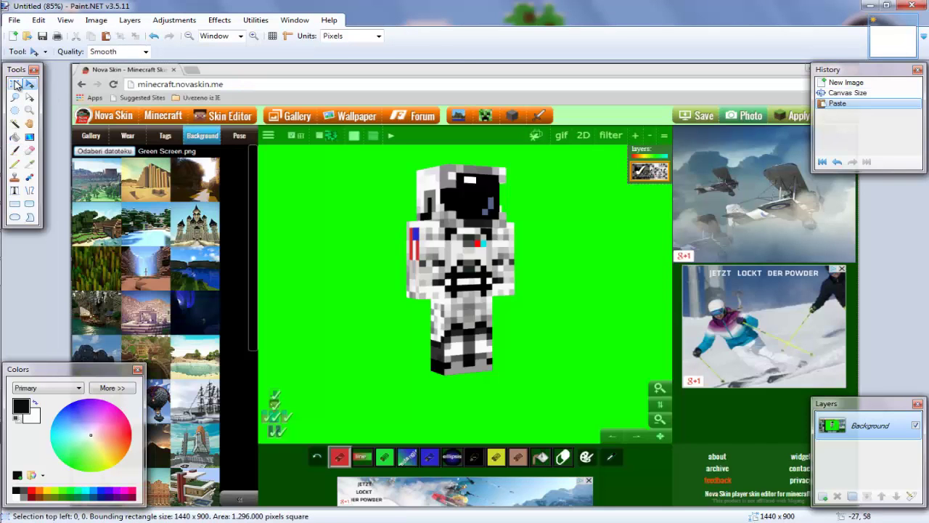
# - Copy a rectangle of about 458 x 533 pixels around the astronaut and paste it into a new image of that size
pyautogui.click(14, 84)
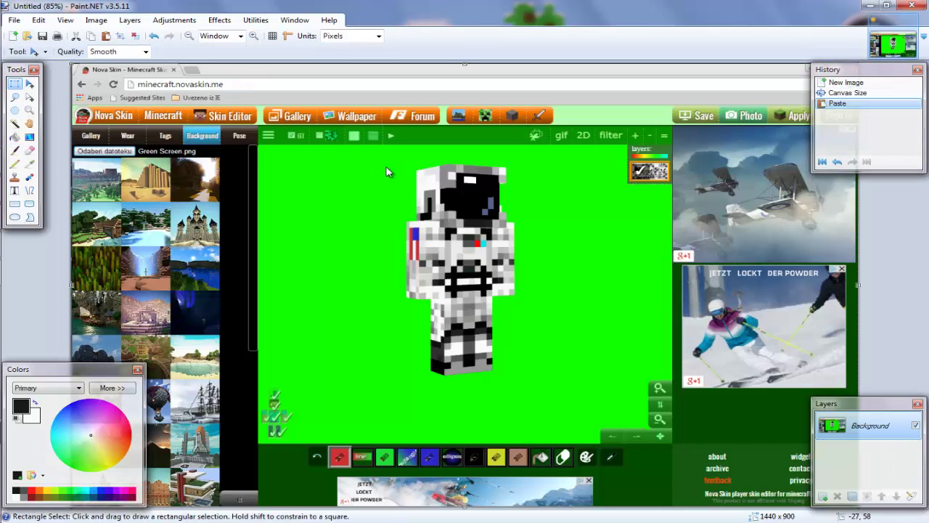
pyautogui.moveTo(336, 148); pyautogui.dragTo(582, 409)
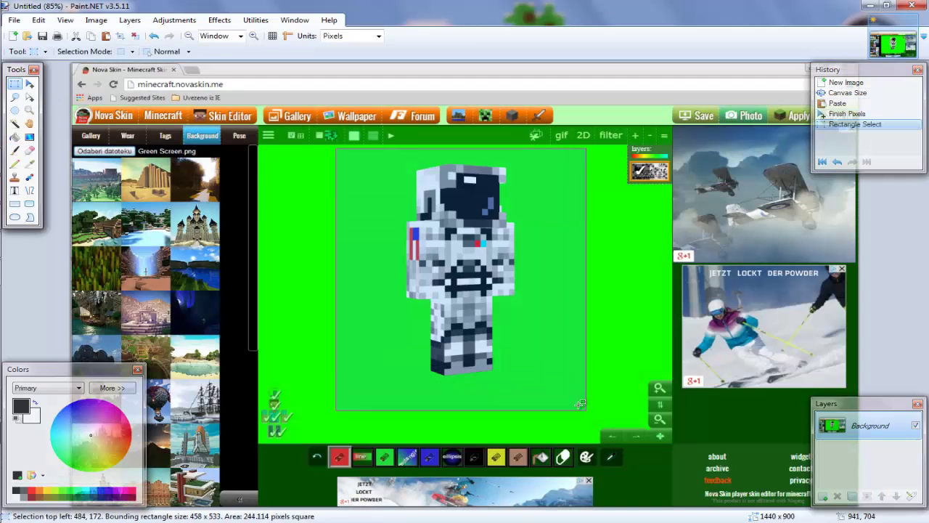
pyautogui.click(14, 20)
pyautogui.click(29, 34)
pyautogui.click(479, 334)
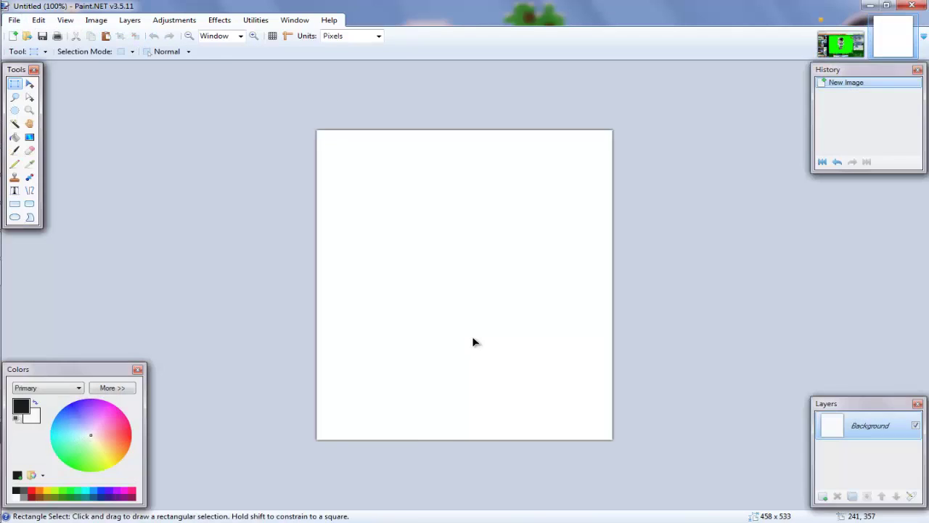
pyautogui.hotkey('ctrl', 'v')
# - Select the green area around the astronaut with the Magic Wand at 50% tolerance and cut it out
pyautogui.click(14, 122)
pyautogui.click(325, 176)
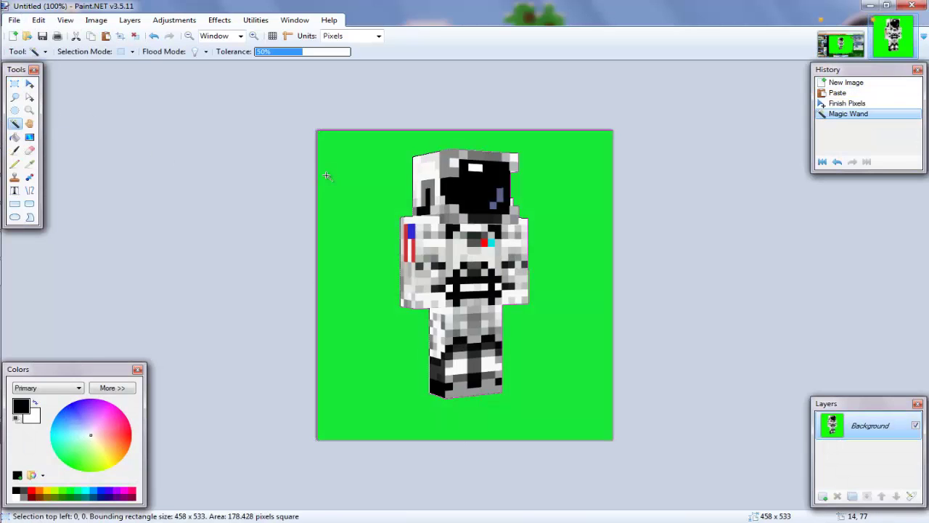
pyautogui.hotkey('ctrl', 'x')
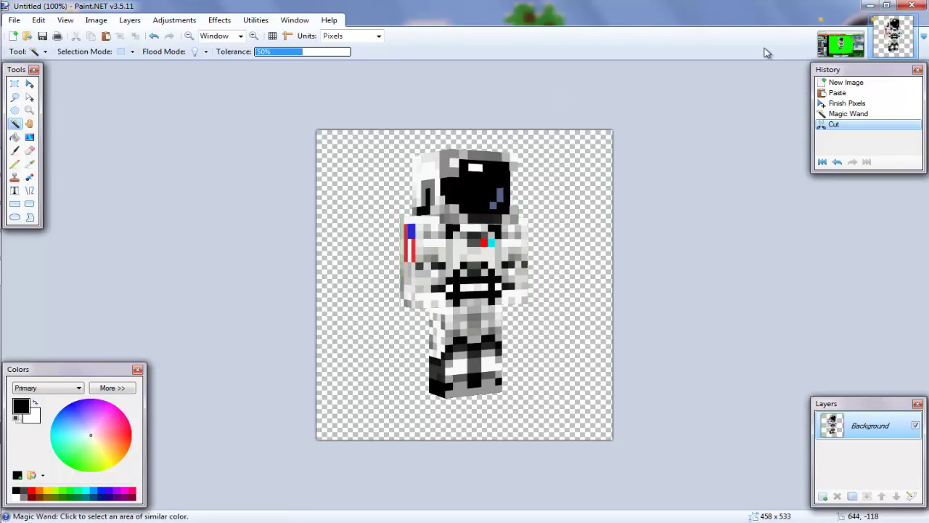
# - Create a new 600 x 600 pixel image and erase its entire white background with a large eraser
pyautogui.hotkey('ctrl', 'n')
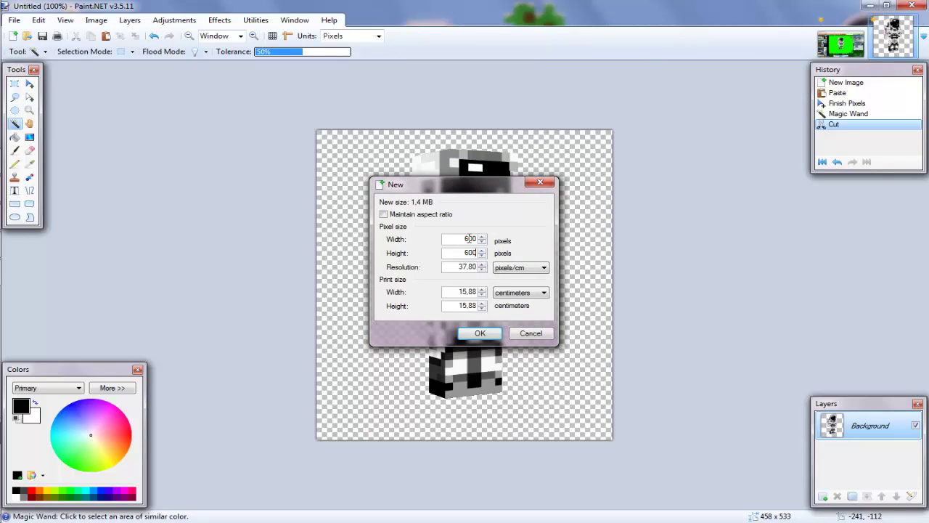
pyautogui.click(477, 332)
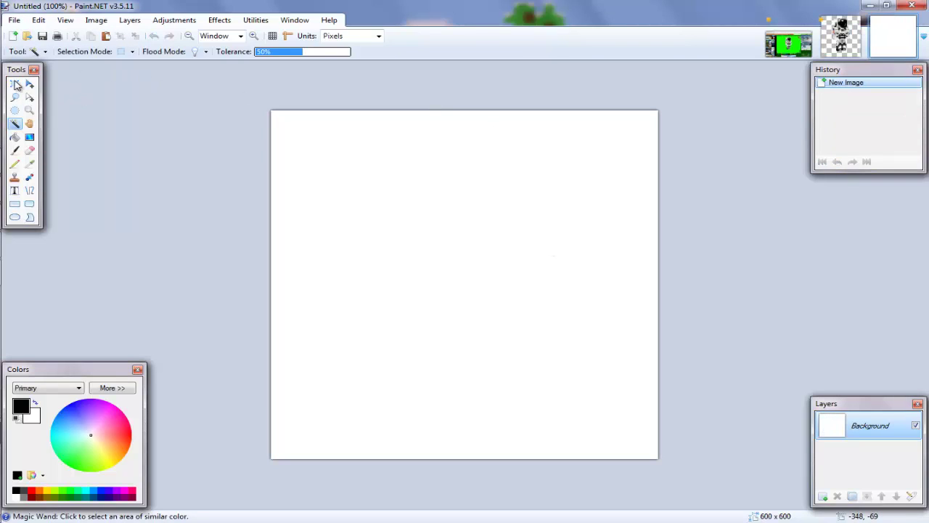
pyautogui.click(29, 150)
pyautogui.click(141, 51)
pyautogui.moveTo(152, 137); pyautogui.dragTo(152, 230)
pyautogui.click(132, 224)
pyautogui.click(140, 51)
pyautogui.click(134, 313)
pyautogui.moveTo(307, 118)
pyautogui.mouseDown()
pyautogui.moveTo(554, 255)
pyautogui.moveTo(621, 477)
pyautogui.moveTo(354, 376)
pyautogui.moveTo(519, 408)
pyautogui.mouseUp()
pyautogui.moveTo(644, 140)
pyautogui.mouseDown()
pyautogui.moveTo(483, 269)
pyautogui.moveTo(513, 245)
pyautogui.mouseUp()
pyautogui.click(141, 51)
pyautogui.scroll(3, 133, 94)
pyautogui.click(365, 103)
# - Copy the cut-out astronaut into the transparent 600 x 600 image and position it around the canvas centre
pyautogui.click(841, 37)
pyautogui.press('s')
pyautogui.moveTo(320, 130)
pyautogui.mouseDown()
pyautogui.moveTo(616, 353)
pyautogui.moveTo(577, 425)
pyautogui.moveTo(606, 452)
pyautogui.mouseUp()
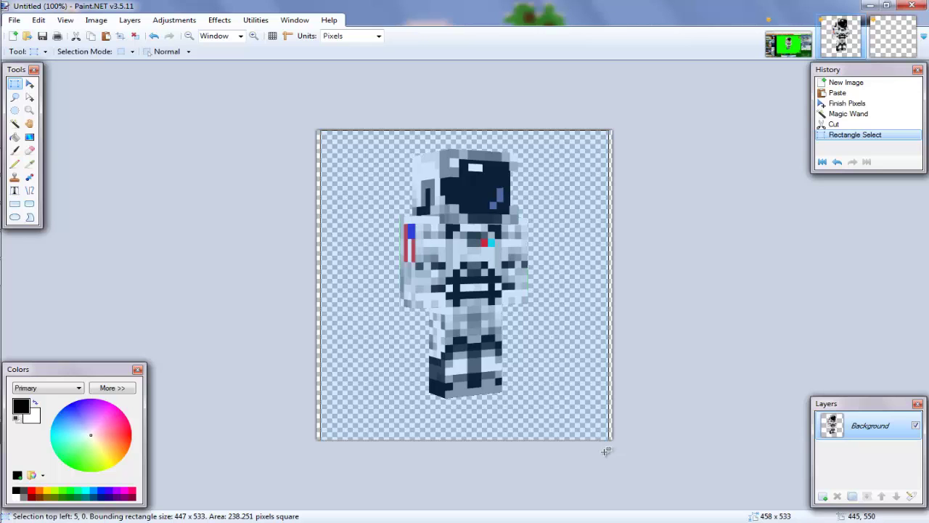
pyautogui.click(890, 43)
pyautogui.hotkey('ctrl', 'v')
pyautogui.moveTo(448, 253); pyautogui.dragTo(496, 278)
pyautogui.click(15, 20)
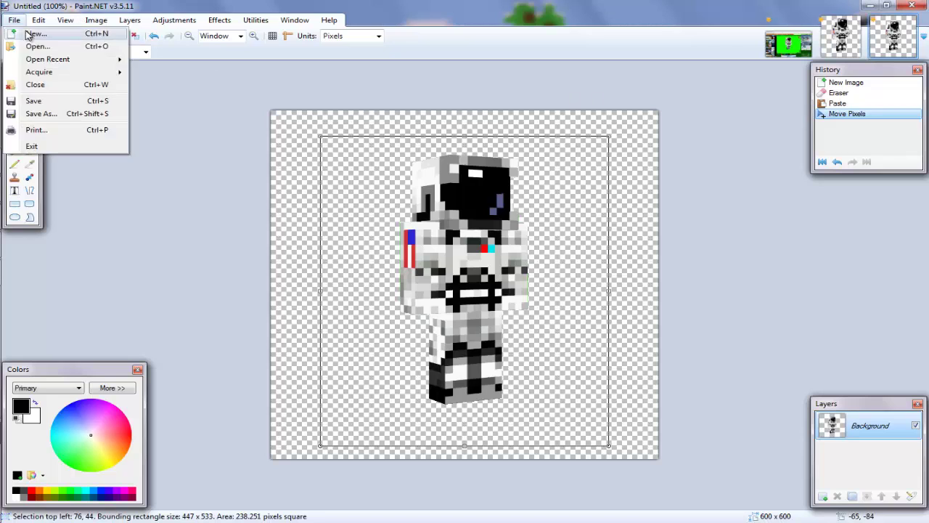
pyautogui.click(28, 34)
pyautogui.click(524, 333)
pyautogui.click(16, 21)
pyautogui.click(466, 210)
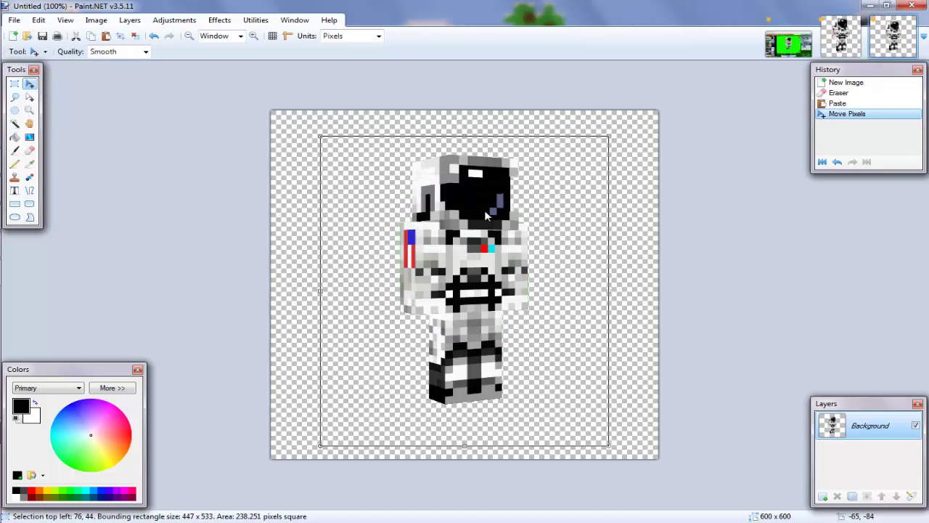
# - Open the image Space The Final Frontier XD from the Desktop and copy the whole picture
pyautogui.hotkey('ctrl', 'o')
pyautogui.click(324, 163)
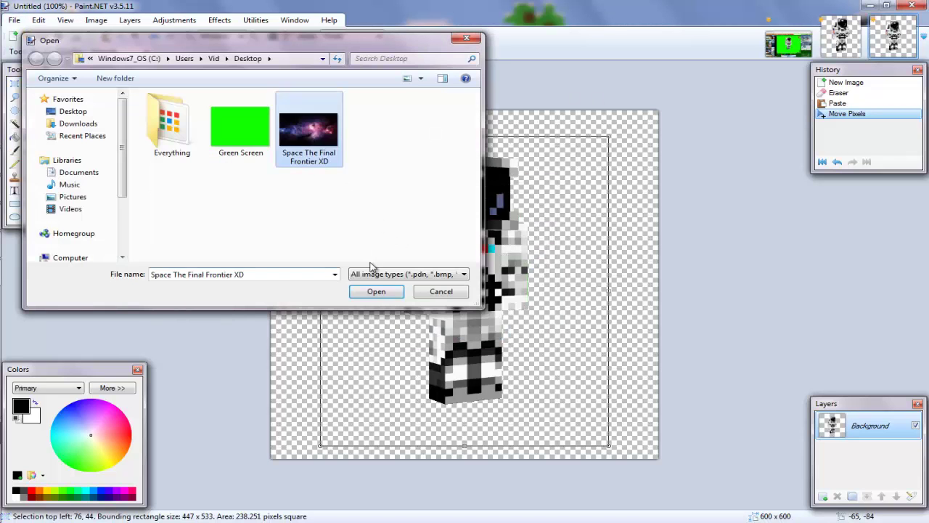
pyautogui.click(378, 291)
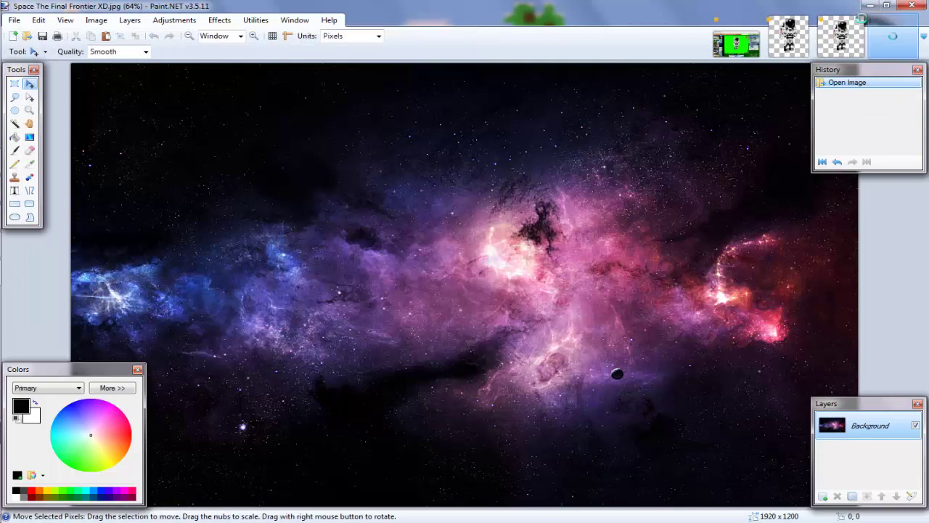
pyautogui.press('s')
pyautogui.moveTo(65, 69); pyautogui.dragTo(925, 520)
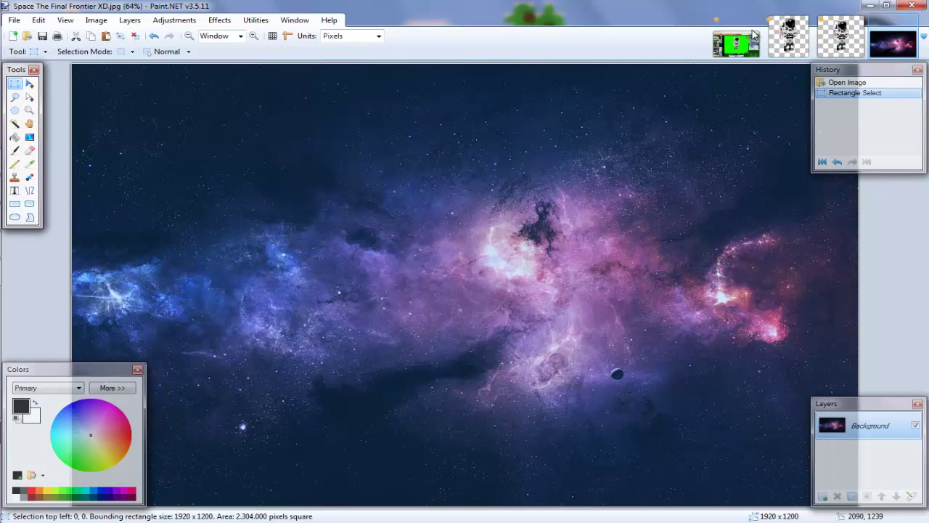
# - Add a new layer to the 600 x 600 astronaut image
pyautogui.click(840, 36)
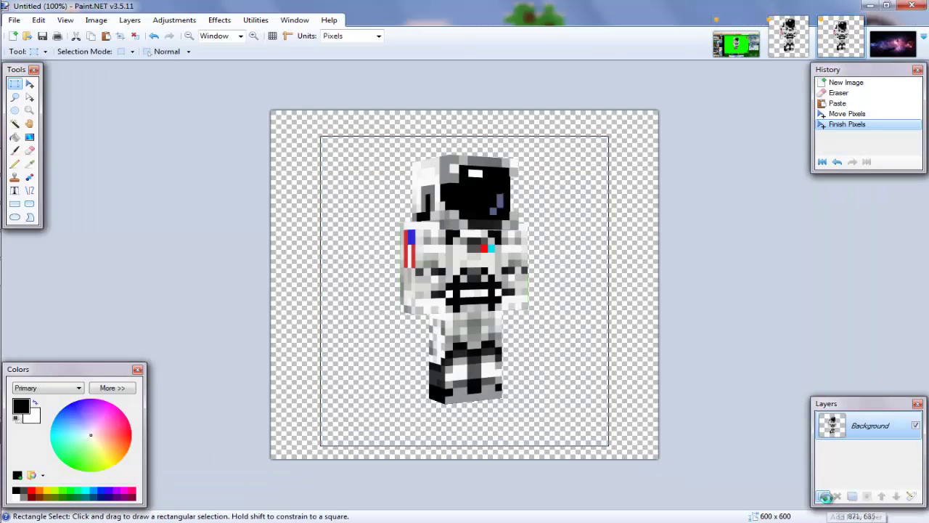
pyautogui.click(825, 496)
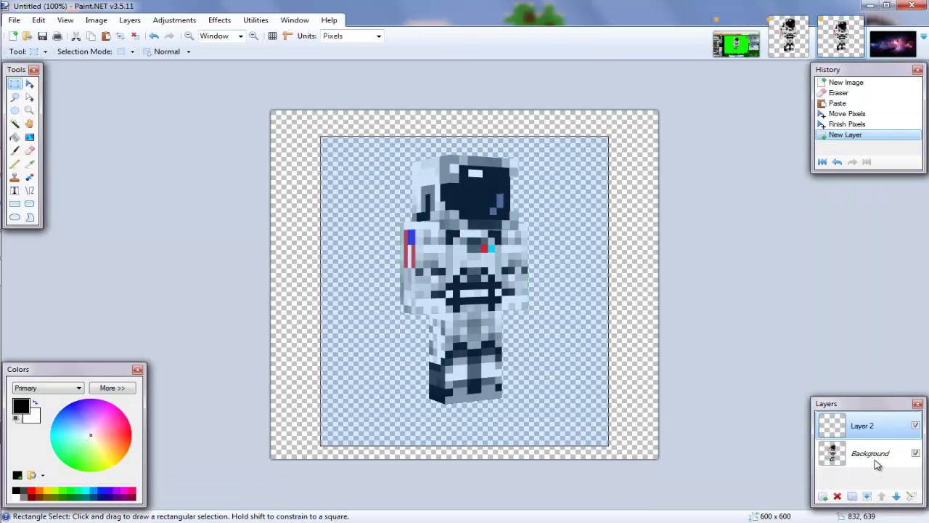
# - Try pasting the space picture at the existing canvas size and placing its layer behind the astronaut
pyautogui.hotkey('ctrl', 'v')
pyautogui.click(406, 294)
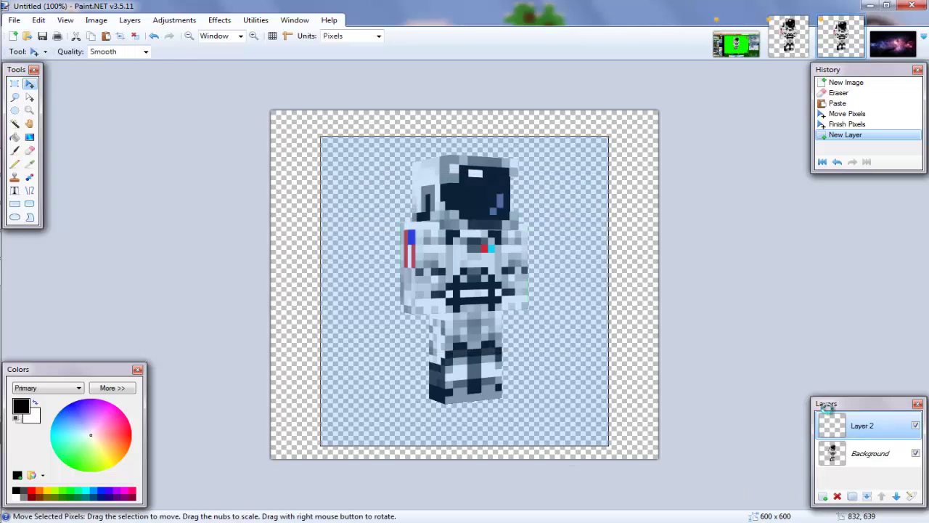
pyautogui.click(896, 498)
pyautogui.moveTo(388, 243); pyautogui.dragTo(598, 380)
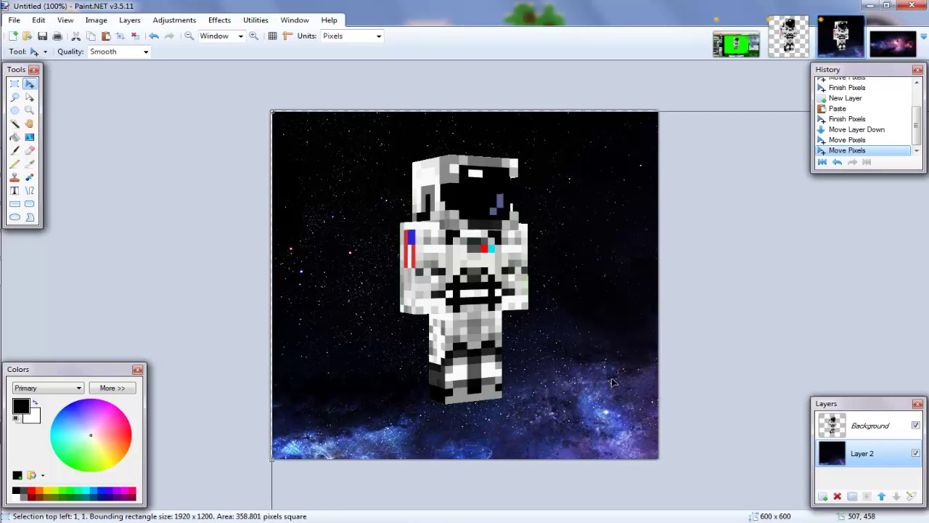
pyautogui.click(837, 108)
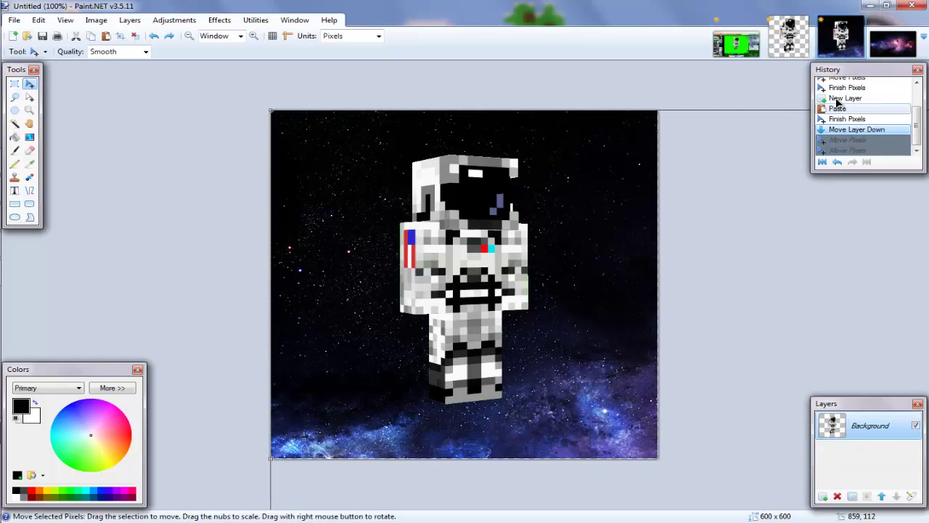
pyautogui.click(842, 98)
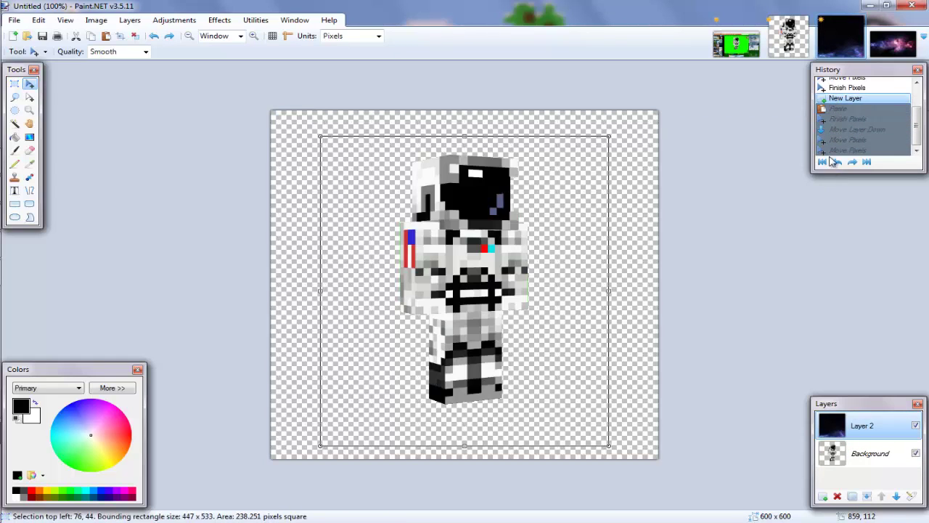
# - Move the empty layer below the astronaut, paste the space picture keeping the canvas size, and position its pink nebula behind the figure
pyautogui.click(895, 497)
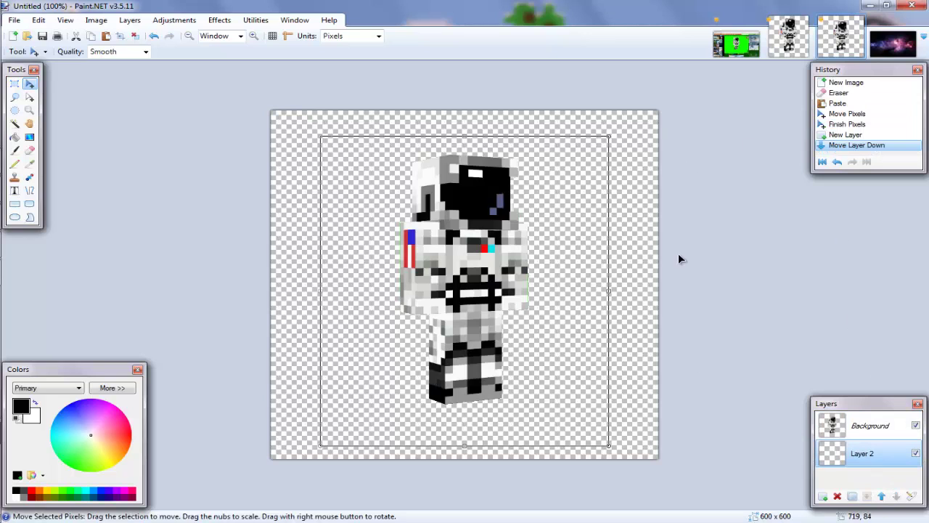
pyautogui.hotkey('ctrl', 'v')
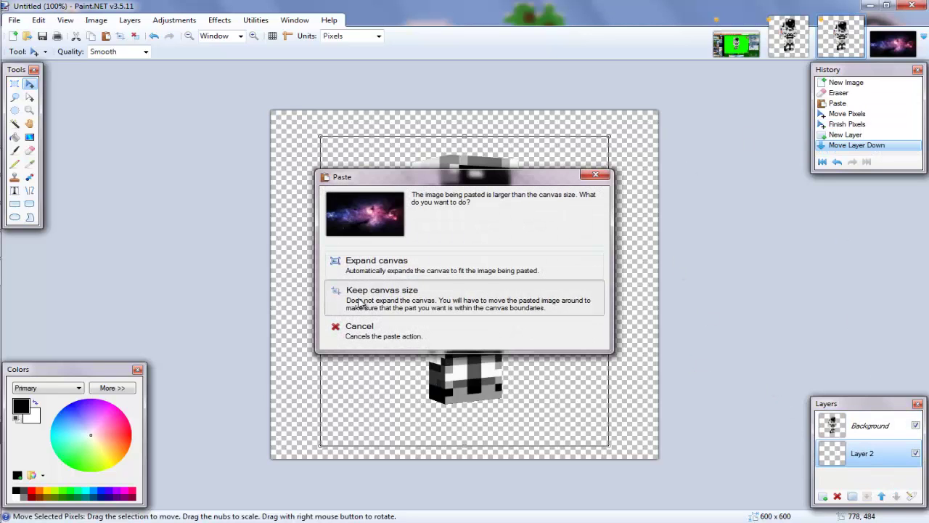
pyautogui.click(364, 294)
pyautogui.moveTo(381, 268); pyautogui.dragTo(200, 214)
pyautogui.moveTo(419, 278); pyautogui.dragTo(455, 286)
pyautogui.moveTo(564, 251)
pyautogui.mouseDown()
pyautogui.moveTo(564, 211)
pyautogui.moveTo(570, 242)
pyautogui.mouseUp()
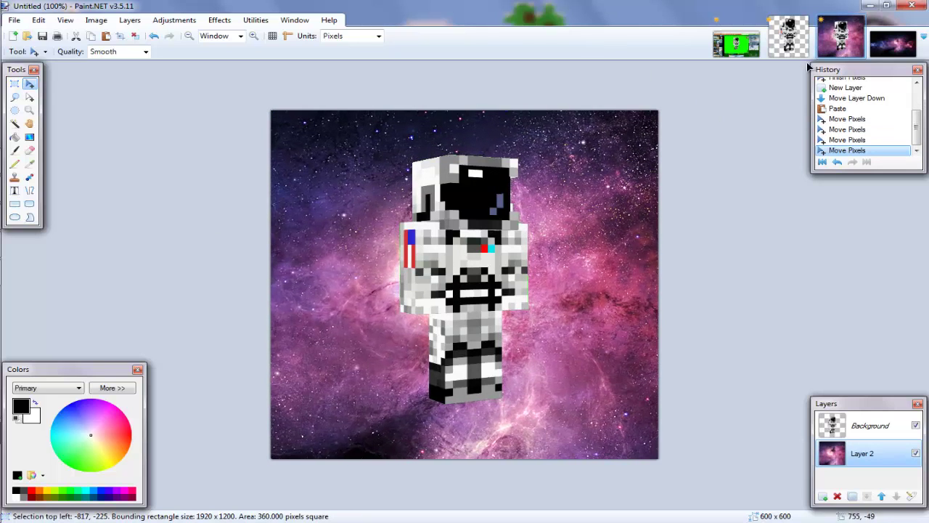
# - Add a new layer above the astronaut layer and activate the Line / Curve tool
pyautogui.click(858, 425)
pyautogui.click(821, 495)
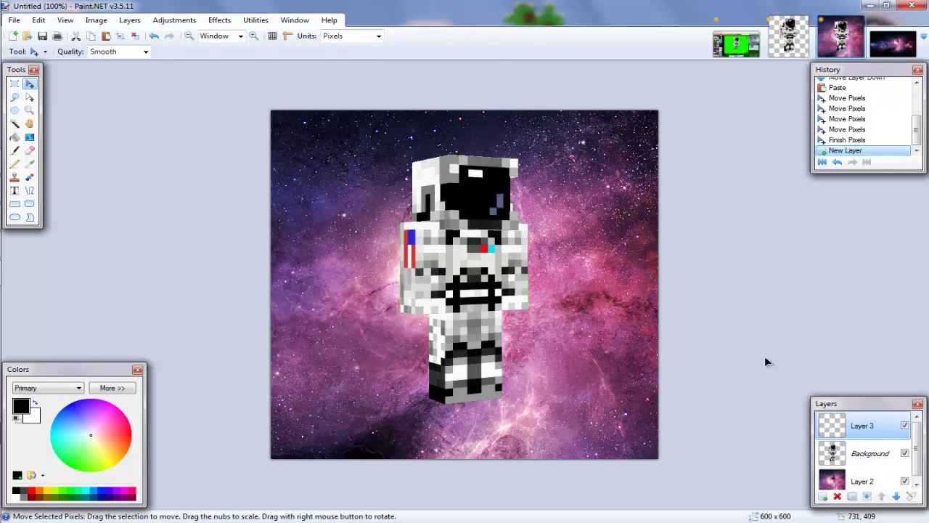
pyautogui.click(258, 37)
pyautogui.click(259, 37)
pyautogui.click(258, 37)
pyautogui.scroll(7, 410, 210)
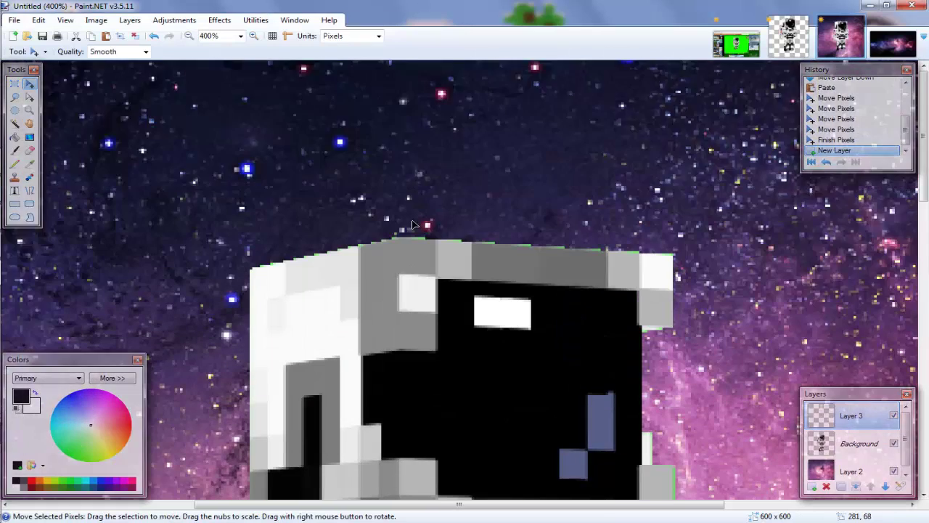
pyautogui.scroll(-2, 410, 218)
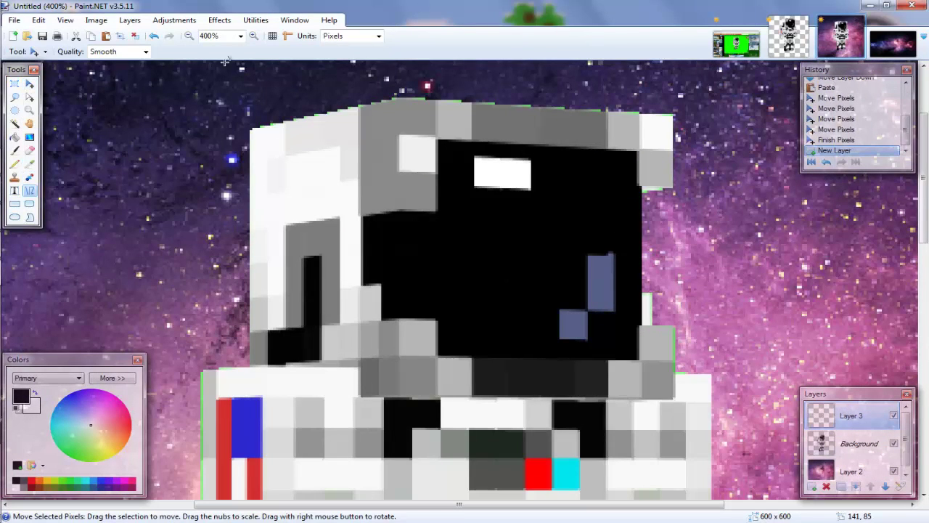
pyautogui.press('o')
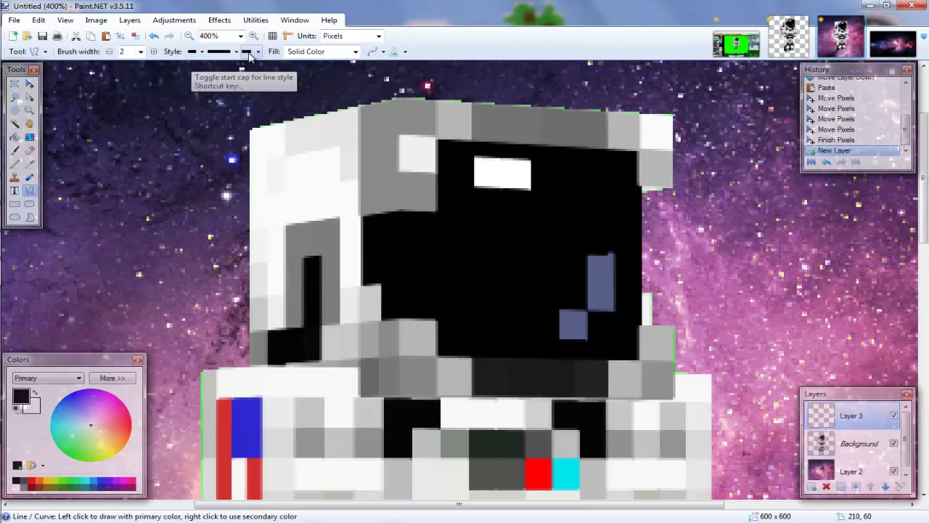
# - Try outlining the side edge of the helmet's front rim with a line of brush width 6
pyautogui.click(140, 52)
pyautogui.click(131, 112)
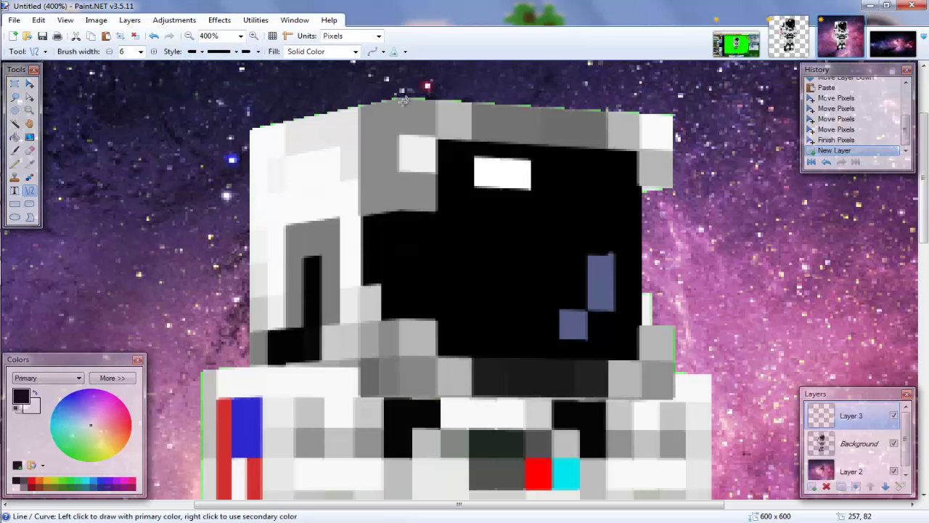
pyautogui.moveTo(673, 113); pyautogui.dragTo(673, 189)
pyautogui.hotkey('ctrl', 'z')
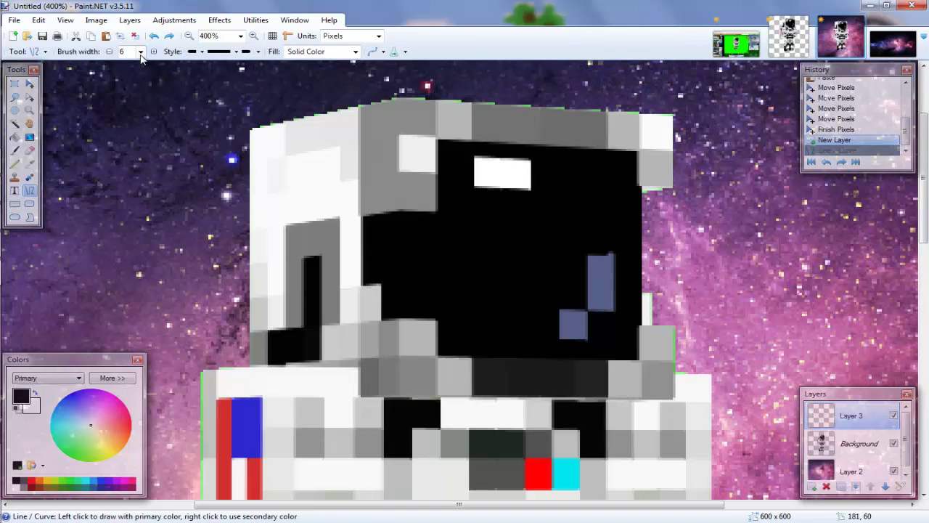
# - Set the brush width to 5 and outline the upper front rim of the helmet with black lines along its top and sides
pyautogui.click(141, 54)
pyautogui.scroll(1, 143, 71)
pyautogui.click(142, 81)
pyautogui.moveTo(675, 116); pyautogui.dragTo(673, 185)
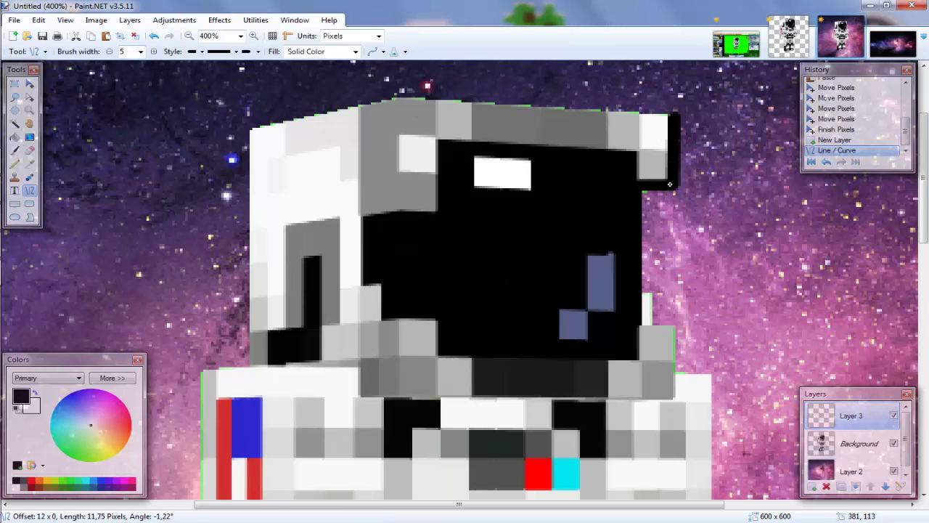
pyautogui.moveTo(641, 153); pyautogui.dragTo(642, 183)
pyautogui.moveTo(672, 116); pyautogui.dragTo(399, 96)
pyautogui.moveTo(399, 208); pyautogui.dragTo(397, 98)
# - Draw black lines following the stepped lower edge of the visor from the helmet's side down to the chin
pyautogui.moveTo(363, 212)
pyautogui.mouseDown()
pyautogui.moveTo(398, 209)
pyautogui.moveTo(358, 291)
pyautogui.moveTo(358, 282)
pyautogui.moveTo(379, 285)
pyautogui.moveTo(381, 317)
pyautogui.mouseUp()
pyautogui.moveTo(441, 320); pyautogui.dragTo(380, 317)
pyautogui.moveTo(438, 356); pyautogui.dragTo(440, 320)
pyautogui.moveTo(470, 356); pyautogui.dragTo(439, 355)
pyautogui.moveTo(472, 392); pyautogui.dragTo(471, 358)
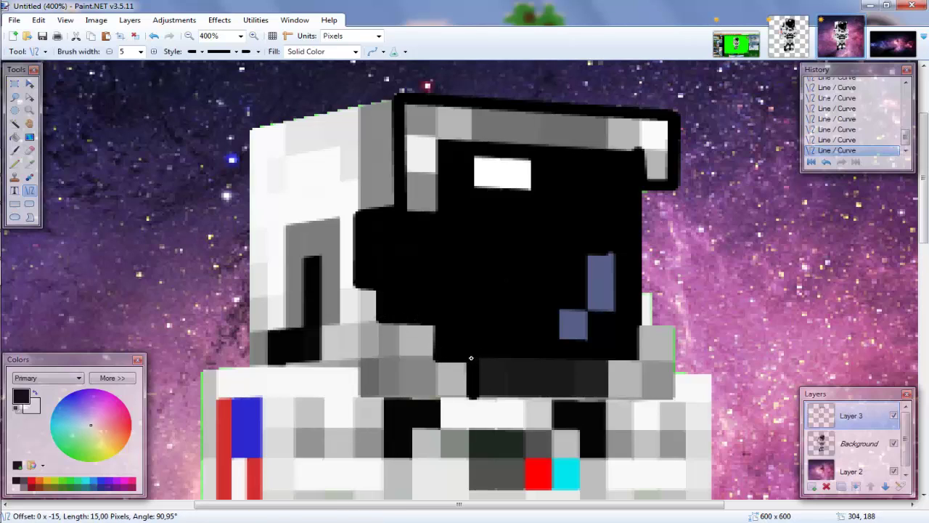
# - Outline the lower front rim of the helmet with black lines along its sides, bottom edge and chin section
pyautogui.moveTo(399, 324); pyautogui.dragTo(398, 391)
pyautogui.moveTo(468, 393); pyautogui.dragTo(407, 392)
pyautogui.moveTo(609, 361); pyautogui.dragTo(610, 399)
pyautogui.moveTo(476, 393); pyautogui.dragTo(676, 393)
pyautogui.moveTo(674, 327)
pyautogui.mouseDown()
pyautogui.moveTo(675, 401)
pyautogui.moveTo(675, 391)
pyautogui.mouseUp()
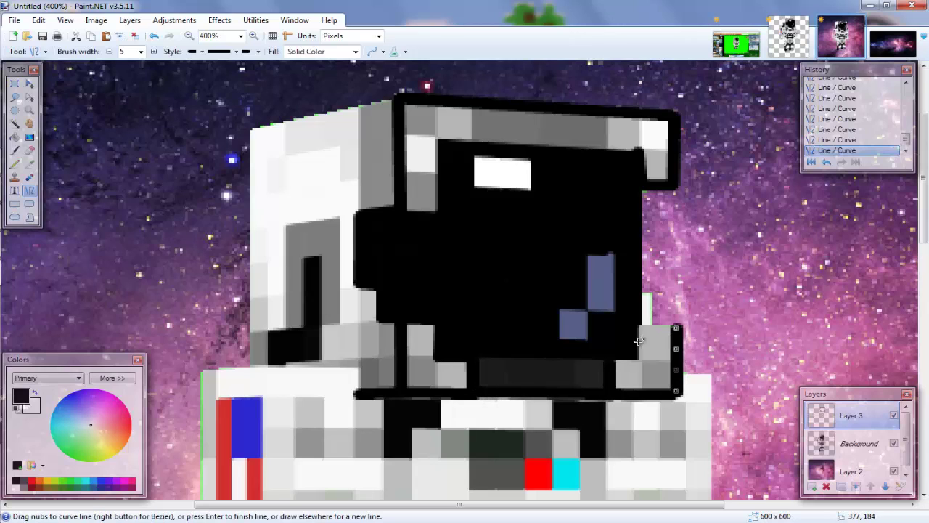
# - Outline the right-hand corner block of the helmet's lower rim and complete the black line along the visor's lower edge
pyautogui.moveTo(643, 327); pyautogui.dragTo(678, 326)
pyautogui.moveTo(640, 357)
pyautogui.mouseDown()
pyautogui.moveTo(643, 334)
pyautogui.moveTo(648, 342)
pyautogui.mouseUp()
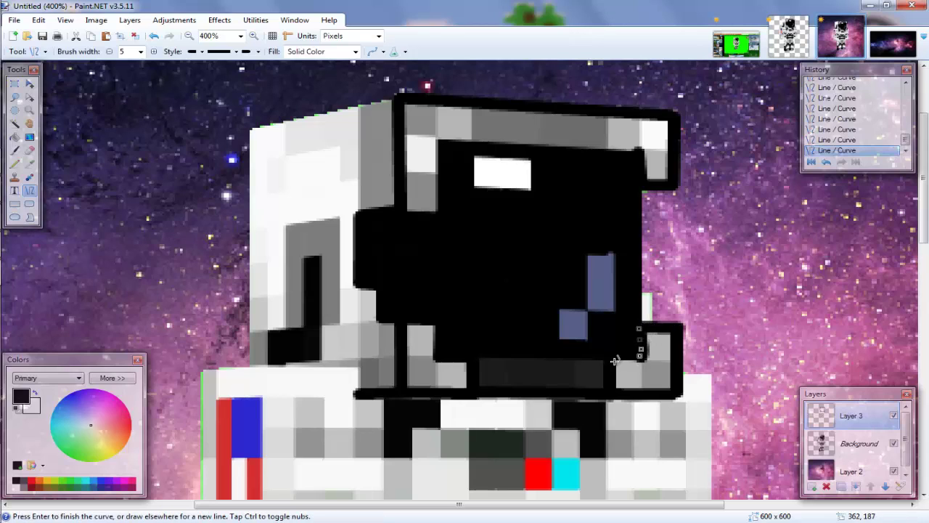
pyautogui.press('Return')
pyautogui.moveTo(473, 357)
pyautogui.mouseDown()
pyautogui.moveTo(638, 357)
pyautogui.moveTo(436, 356)
pyautogui.mouseUp()
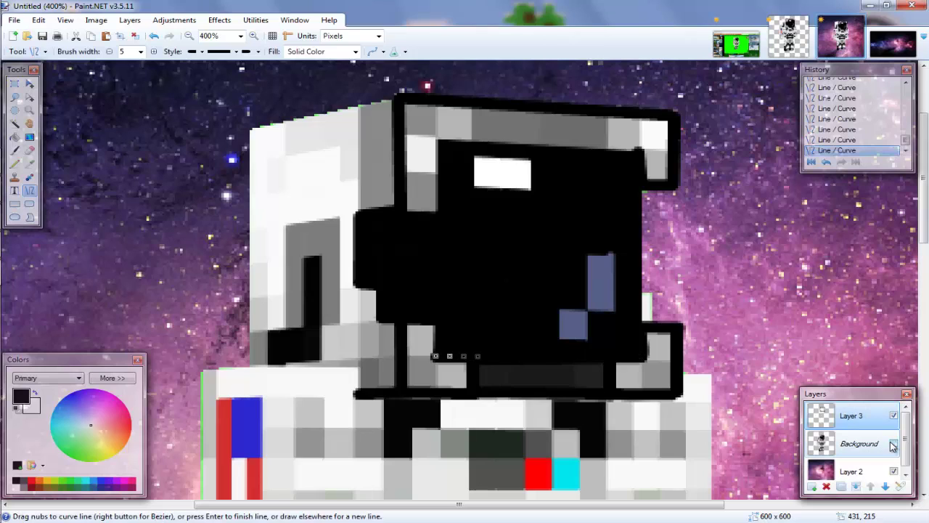
pyautogui.click(893, 444)
pyautogui.click(892, 444)
# - Draw black lines along the inner edge of the helmet's upper rim, across the visor's top and down its left side
pyautogui.moveTo(417, 135); pyautogui.dragTo(638, 151)
pyautogui.moveTo(435, 209); pyautogui.dragTo(440, 140)
pyautogui.moveTo(407, 208)
pyautogui.mouseDown()
pyautogui.moveTo(428, 208)
pyautogui.moveTo(405, 208)
pyautogui.mouseUp()
# - Outline the helmet's side face with black lines along its top, back and bottom edges
pyautogui.moveTo(397, 98); pyautogui.dragTo(251, 125)
pyautogui.moveTo(248, 363); pyautogui.dragTo(250, 125)
pyautogui.moveTo(362, 369); pyautogui.dragTo(249, 367)
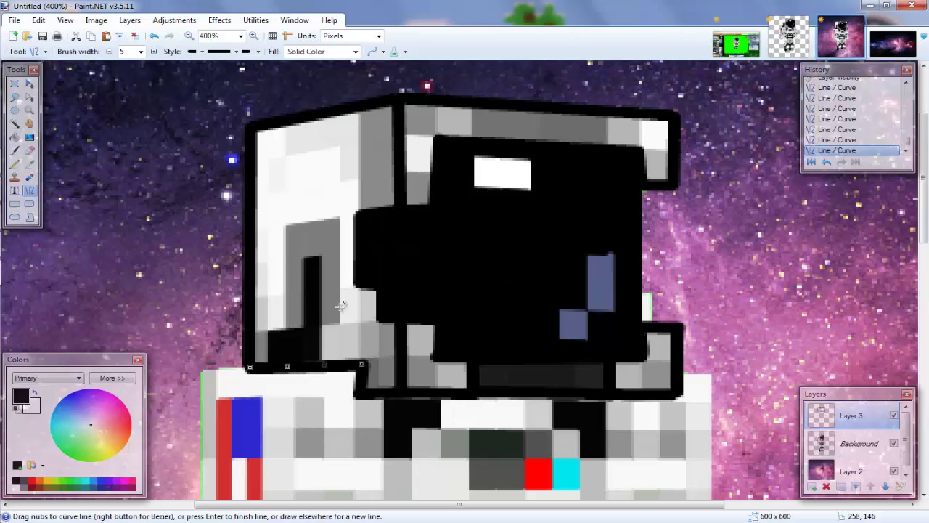
# - Outline the ear piece on the helmet's side, tracing both its dark inner slot and its grey frame
pyautogui.moveTo(324, 260); pyautogui.dragTo(321, 363)
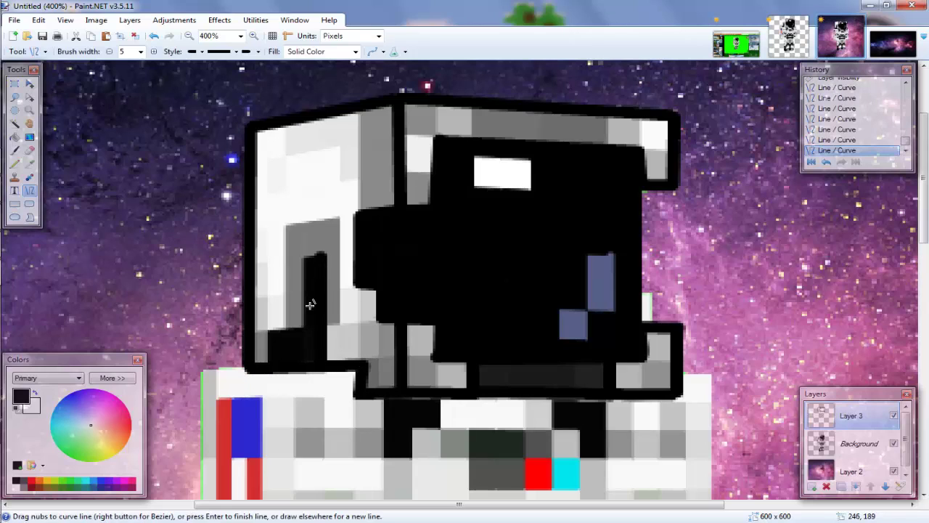
pyautogui.moveTo(299, 253); pyautogui.dragTo(317, 257)
pyautogui.moveTo(304, 326); pyautogui.dragTo(300, 259)
pyautogui.moveTo(270, 326); pyautogui.dragTo(295, 323)
pyautogui.moveTo(267, 360); pyautogui.dragTo(282, 224)
pyautogui.moveTo(334, 212); pyautogui.dragTo(280, 222)
pyautogui.moveTo(342, 323)
pyautogui.mouseDown()
pyautogui.moveTo(338, 218)
pyautogui.moveTo(345, 322)
pyautogui.mouseUp()
# - Outline the two blue reflection blocks on the visor with black lines
pyautogui.moveTo(562, 309); pyautogui.dragTo(587, 312)
pyautogui.moveTo(587, 256); pyautogui.dragTo(584, 309)
pyautogui.moveTo(613, 251); pyautogui.dragTo(589, 252)
pyautogui.moveTo(617, 310)
pyautogui.mouseDown()
pyautogui.moveTo(616, 256)
pyautogui.moveTo(613, 310)
pyautogui.mouseUp()
pyautogui.moveTo(587, 339); pyautogui.dragTo(592, 312)
pyautogui.moveTo(558, 340); pyautogui.dragTo(581, 342)
pyautogui.moveTo(553, 314); pyautogui.dragTo(560, 338)
pyautogui.moveTo(580, 311); pyautogui.dragTo(558, 311)
# - Outline the white highlight on the visor and check the linework with the Background layer hidden
pyautogui.moveTo(532, 156); pyautogui.dragTo(527, 191)
pyautogui.moveTo(477, 152); pyautogui.dragTo(475, 188)
pyautogui.moveTo(534, 155); pyautogui.dragTo(479, 152)
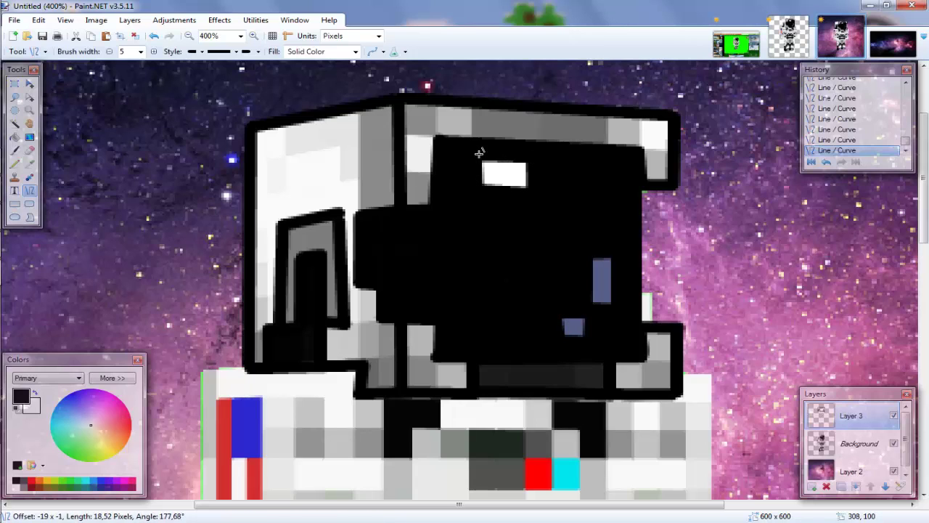
pyautogui.click(894, 444)
pyautogui.click(894, 444)
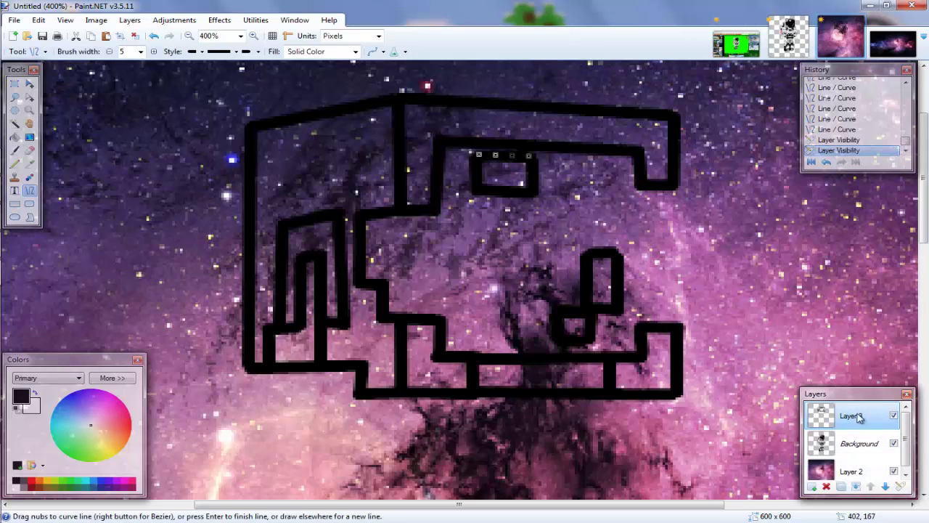
# - Draw a black line down the visor's right edge to join the upper and lower rims of the helmet
pyautogui.moveTo(640, 186); pyautogui.dragTo(643, 326)
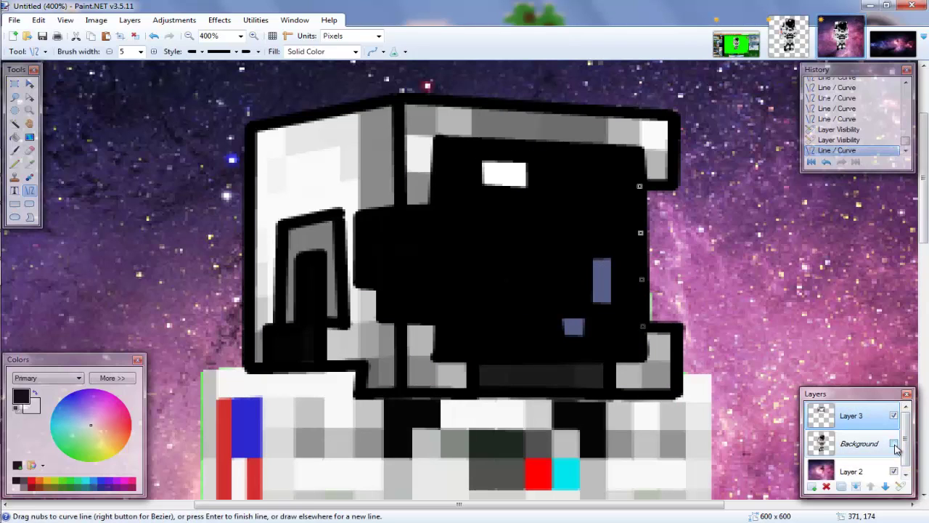
pyautogui.click(894, 444)
pyautogui.click(895, 444)
# - Outline the left-hand arm with black lines along its shoulder, inner edge, outer edge and bottom
pyautogui.scroll(-3, 239, 236)
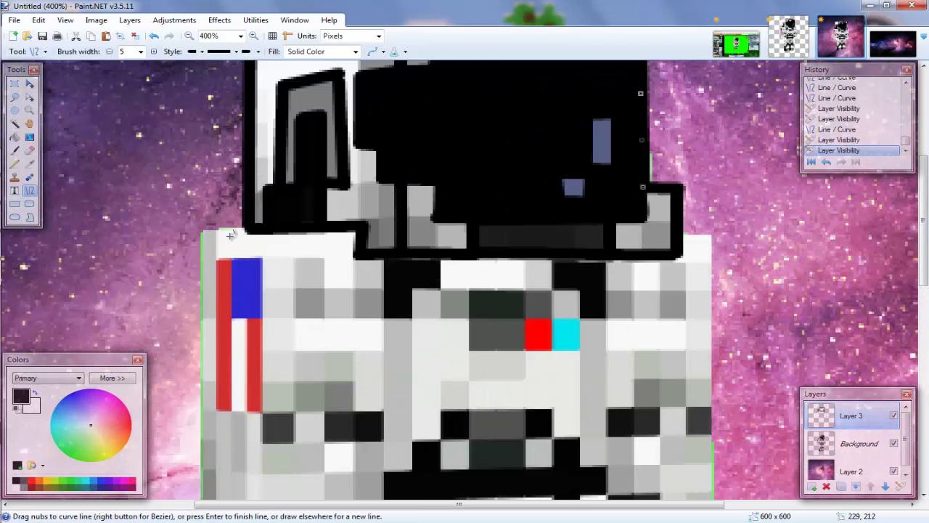
pyautogui.moveTo(242, 226)
pyautogui.mouseDown()
pyautogui.moveTo(204, 231)
pyautogui.moveTo(254, 229)
pyautogui.moveTo(204, 231)
pyautogui.mouseUp()
pyautogui.scroll(-2, 347, 211)
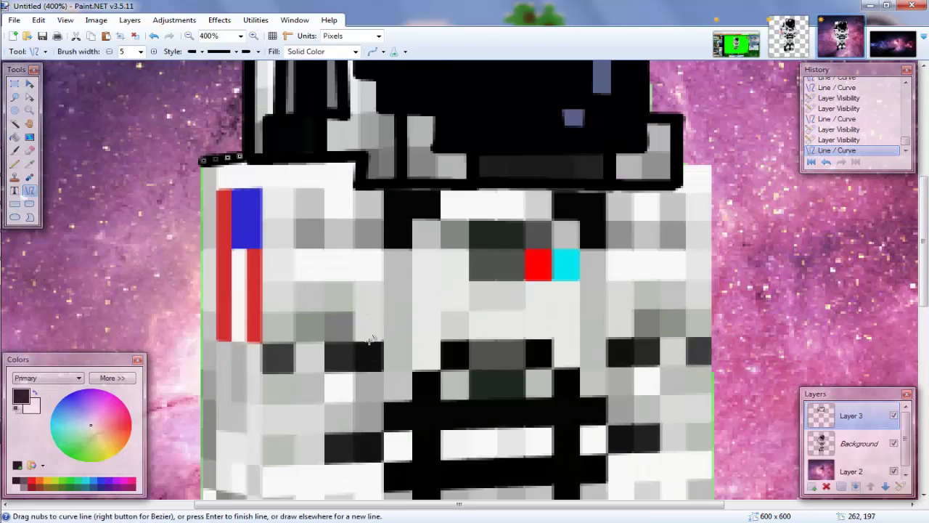
pyautogui.scroll(-3, 370, 310)
pyautogui.moveTo(381, 312)
pyautogui.mouseDown()
pyautogui.moveTo(391, 313)
pyautogui.moveTo(386, 255)
pyautogui.moveTo(378, 270)
pyautogui.moveTo(378, 257)
pyautogui.mouseUp()
pyautogui.scroll(5, 386, 290)
pyautogui.scroll(-1, 379, 271)
pyautogui.scroll(-4, 203, 234)
pyautogui.moveTo(203, 231); pyautogui.dragTo(200, 308)
pyautogui.moveTo(260, 317); pyautogui.dragTo(199, 306)
pyautogui.moveTo(368, 313); pyautogui.dragTo(260, 320)
# - Draw a vertical black line from shoulder to hand along the corner between the left-hand arm's side and front faces
pyautogui.scroll(8, 285, 205)
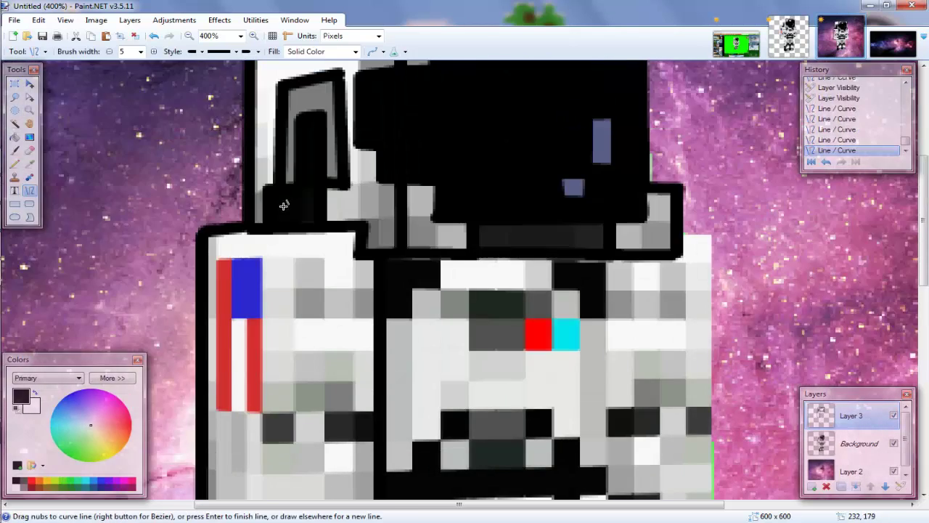
pyautogui.moveTo(266, 232); pyautogui.dragTo(266, 276)
pyautogui.scroll(-5, 266, 254)
pyautogui.moveTo(268, 132); pyautogui.dragTo(263, 245)
# - Outline the flag on the left-hand arm with black lines along its top, outer and bottom edges
pyautogui.scroll(6, 266, 235)
pyautogui.scroll(2, 267, 221)
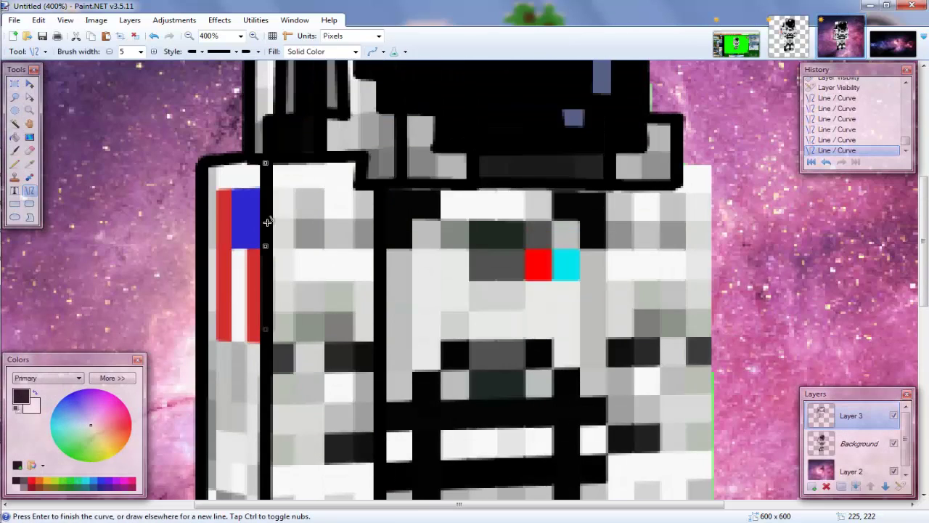
pyautogui.moveTo(218, 191); pyautogui.dragTo(260, 188)
pyautogui.moveTo(214, 340); pyautogui.dragTo(216, 313)
pyautogui.moveTo(211, 228); pyautogui.dragTo(216, 187)
pyautogui.moveTo(258, 339); pyautogui.dragTo(220, 339)
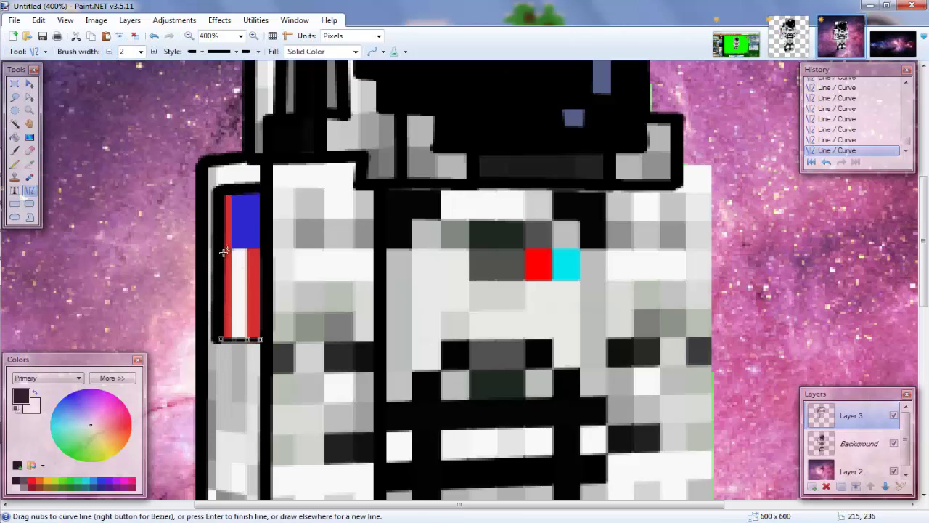
# - Separate the flag's red stripes, white stripe and blue field with thin black lines of brush width 2
pyautogui.moveTo(231, 200); pyautogui.dragTo(229, 338)
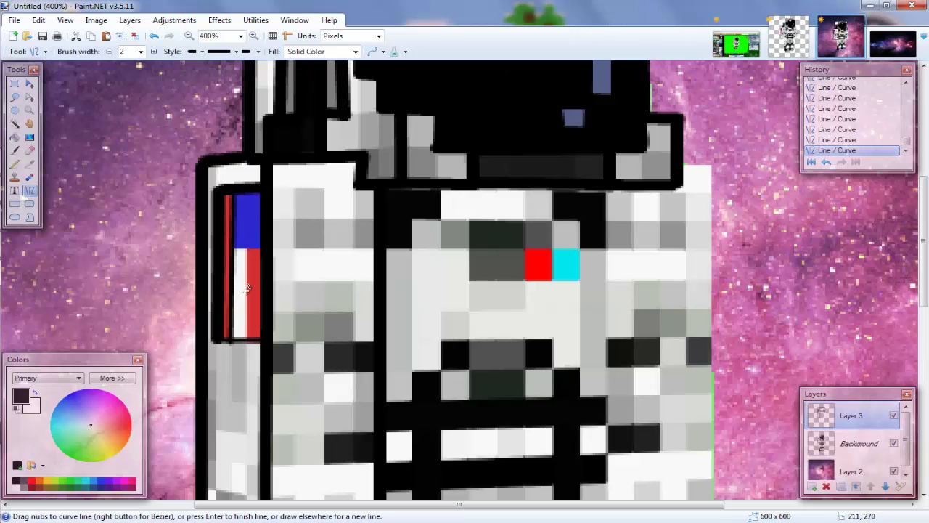
pyautogui.moveTo(260, 246); pyautogui.dragTo(235, 247)
pyautogui.moveTo(247, 336); pyautogui.dragTo(245, 250)
pyautogui.click(128, 185)
pyautogui.hotkey('ctrl', 'z')
# - Set the brush width to 5 and draw a thicker black line along the flag's bottom edge
pyautogui.click(153, 50)
pyautogui.click(153, 51)
pyautogui.click(153, 51)
pyautogui.moveTo(218, 340); pyautogui.dragTo(258, 340)
# - Outline the red and cyan chest buttons with black lines, including the divider between them
pyautogui.moveTo(520, 248)
pyautogui.mouseDown()
pyautogui.moveTo(588, 259)
pyautogui.moveTo(583, 250)
pyautogui.mouseUp()
pyautogui.moveTo(526, 282); pyautogui.dragTo(579, 281)
pyautogui.moveTo(524, 251)
pyautogui.mouseDown()
pyautogui.moveTo(526, 267)
pyautogui.moveTo(552, 277)
pyautogui.mouseUp()
# - Outline the stepped black straps on both sides of the upper chest, just below the helmet
pyautogui.moveTo(549, 195)
pyautogui.mouseDown()
pyautogui.moveTo(549, 215)
pyautogui.moveTo(548, 197)
pyautogui.mouseUp()
pyautogui.moveTo(606, 247); pyautogui.dragTo(607, 186)
pyautogui.moveTo(561, 219); pyautogui.dragTo(581, 219)
pyautogui.moveTo(580, 252)
pyautogui.mouseDown()
pyautogui.moveTo(583, 220)
pyautogui.moveTo(583, 247)
pyautogui.mouseUp()
pyautogui.moveTo(442, 193); pyautogui.dragTo(442, 217)
pyautogui.moveTo(413, 248); pyautogui.dragTo(415, 225)
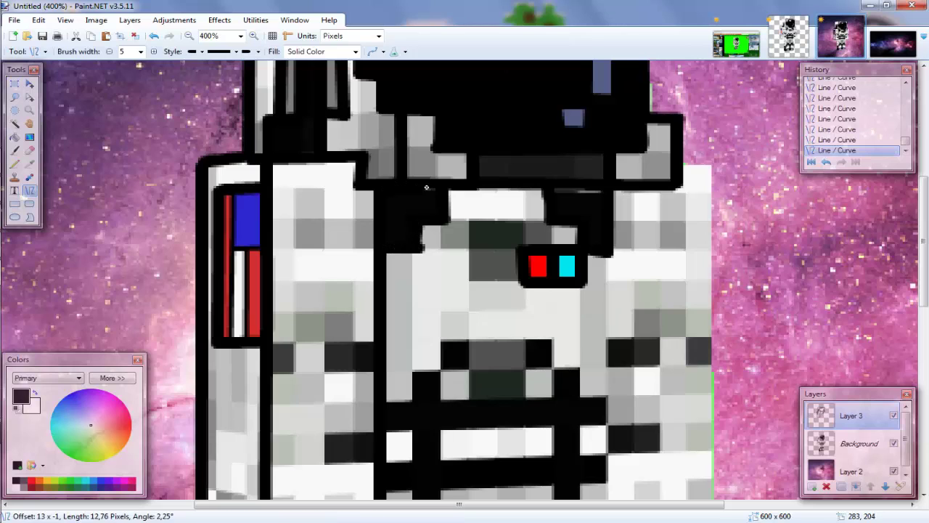
pyautogui.moveTo(442, 189); pyautogui.dragTo(443, 189)
pyautogui.moveTo(557, 191); pyautogui.dragTo(604, 188)
# - Draw an arched black outline over the dark equipment in the middle of the torso
pyautogui.scroll(-2, 512, 285)
pyautogui.moveTo(416, 325); pyautogui.dragTo(443, 269)
pyautogui.moveTo(499, 263); pyautogui.dragTo(473, 263)
pyautogui.moveTo(536, 265)
pyautogui.mouseDown()
pyautogui.moveTo(502, 262)
pyautogui.moveTo(535, 265)
pyautogui.mouseUp()
pyautogui.moveTo(563, 282); pyautogui.dragTo(600, 322)
# - Outline the torso with black lines down its right-hand side and along its bottom edge
pyautogui.moveTo(612, 121); pyautogui.dragTo(606, 438)
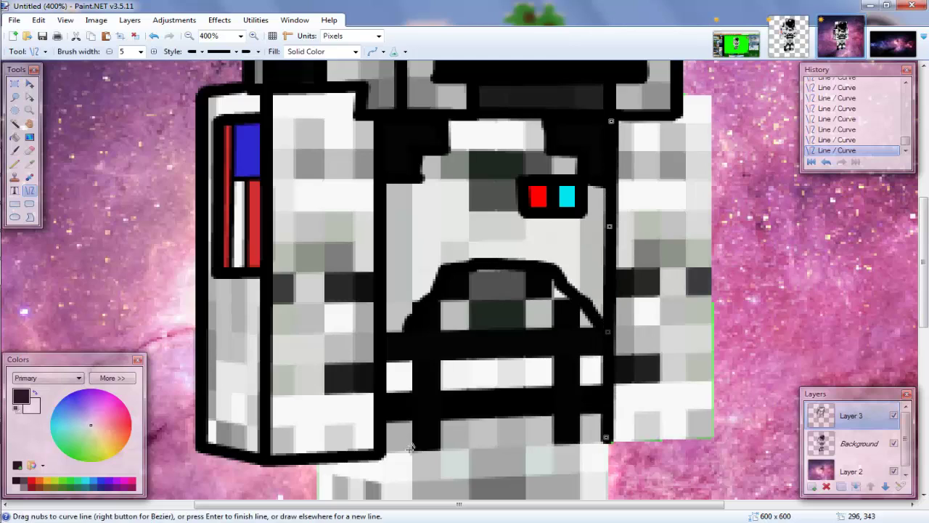
pyautogui.moveTo(387, 451); pyautogui.dragTo(607, 441)
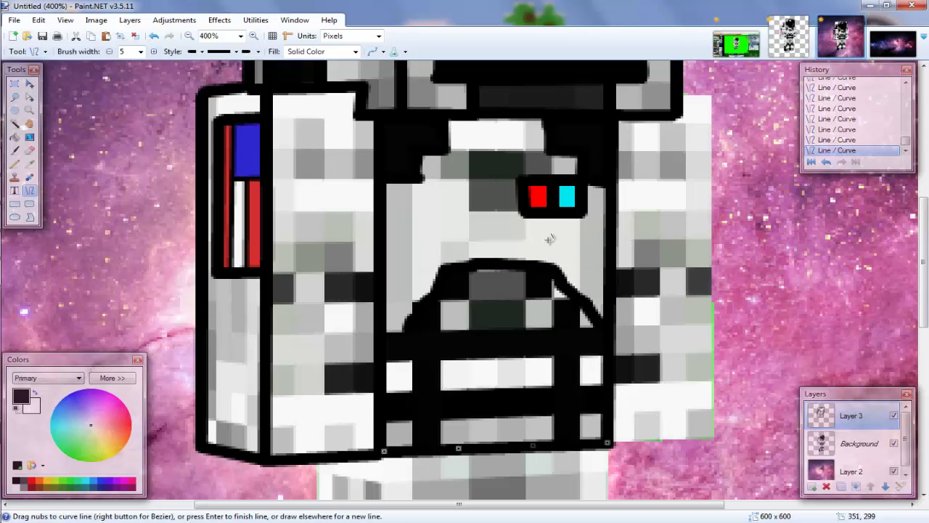
# - Outline the small dark green panel beneath the arch on the torso
pyautogui.moveTo(472, 329); pyautogui.dragTo(468, 296)
pyautogui.moveTo(526, 300); pyautogui.dragTo(470, 297)
pyautogui.moveTo(527, 326); pyautogui.dragTo(525, 304)
# - Outline the white middle strip of the torso and the small white block to its right with black lines
pyautogui.moveTo(443, 361); pyautogui.dragTo(445, 390)
pyautogui.moveTo(539, 379); pyautogui.dragTo(444, 391)
pyautogui.moveTo(438, 352); pyautogui.dragTo(496, 350)
pyautogui.moveTo(552, 358); pyautogui.dragTo(553, 383)
pyautogui.moveTo(600, 354); pyautogui.dragTo(576, 357)
pyautogui.moveTo(606, 387); pyautogui.dragTo(581, 386)
# - Outline the grey blocks along the torso's bottom row and add a line above the white block at the left
pyautogui.moveTo(581, 440)
pyautogui.mouseDown()
pyautogui.moveTo(578, 408)
pyautogui.moveTo(607, 445)
pyautogui.mouseUp()
pyautogui.moveTo(606, 411); pyautogui.dragTo(607, 443)
pyautogui.moveTo(551, 413); pyautogui.dragTo(553, 439)
pyautogui.moveTo(443, 445); pyautogui.dragTo(550, 439)
pyautogui.moveTo(443, 418); pyautogui.dragTo(445, 439)
pyautogui.moveTo(551, 413)
pyautogui.mouseDown()
pyautogui.moveTo(448, 417)
pyautogui.moveTo(411, 440)
pyautogui.moveTo(408, 418)
pyautogui.moveTo(380, 429)
pyautogui.moveTo(388, 446)
pyautogui.mouseUp()
pyautogui.moveTo(415, 359)
pyautogui.mouseDown()
pyautogui.moveTo(410, 396)
pyautogui.moveTo(409, 357)
pyautogui.mouseUp()
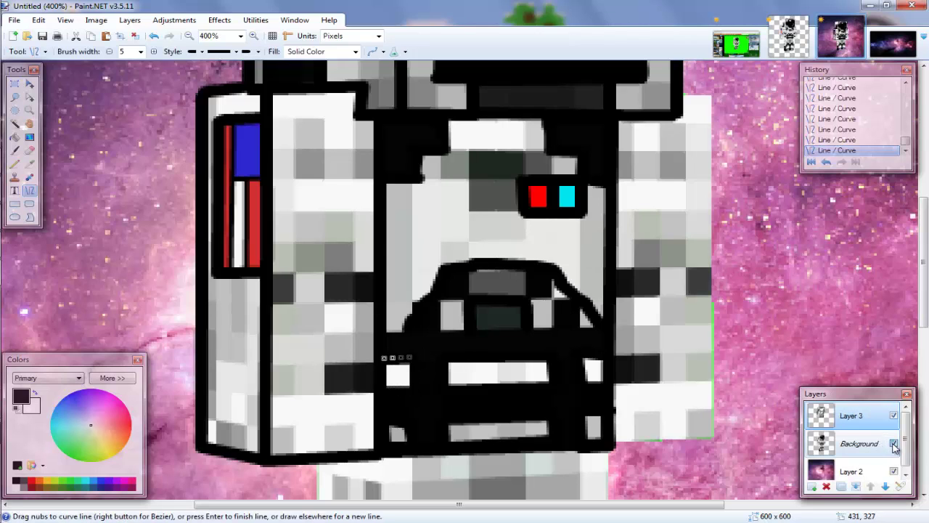
# - Check the torso linework with the Background layer hidden and draw a black line across the base of the arch
pyautogui.click(893, 443)
pyautogui.click(893, 444)
pyautogui.moveTo(383, 328); pyautogui.dragTo(595, 329)
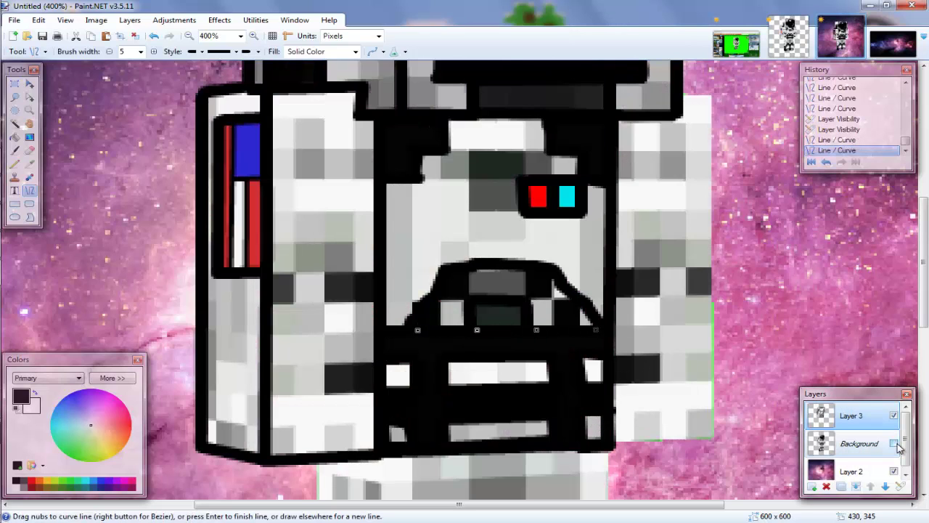
pyautogui.click(894, 443)
# - Outline the right-hand arm with black lines along its shoulder, outer side and bottom edge
pyautogui.scroll(1, 815, 342)
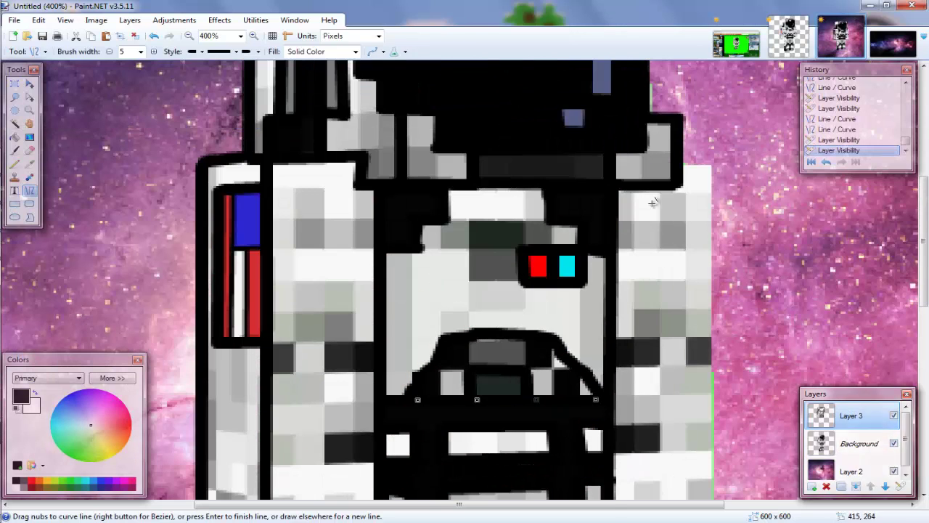
pyautogui.moveTo(678, 166); pyautogui.dragTo(709, 165)
pyautogui.scroll(-2, 733, 470)
pyautogui.moveTo(716, 386)
pyautogui.mouseDown()
pyautogui.moveTo(715, 399)
pyautogui.moveTo(724, 296)
pyautogui.moveTo(713, 376)
pyautogui.mouseUp()
pyautogui.scroll(5, 716, 392)
pyautogui.scroll(-5, 714, 375)
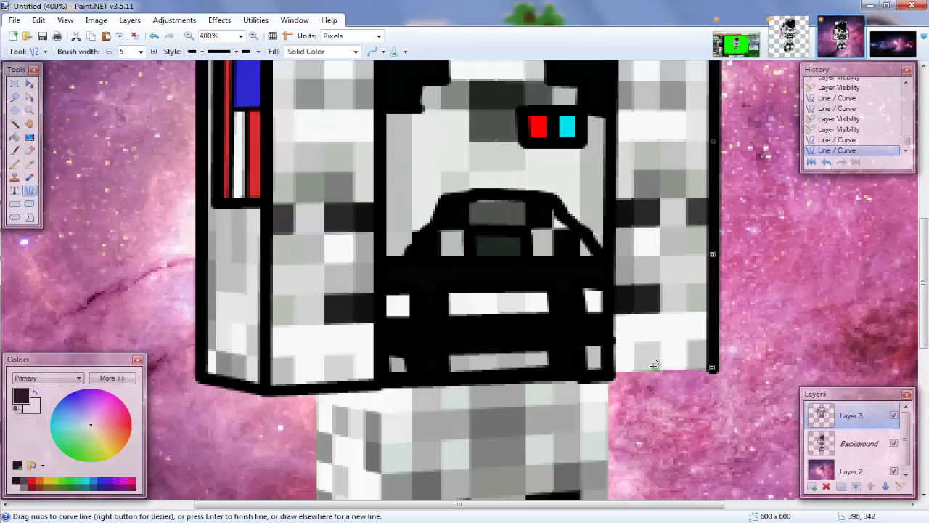
pyautogui.moveTo(608, 370); pyautogui.dragTo(708, 370)
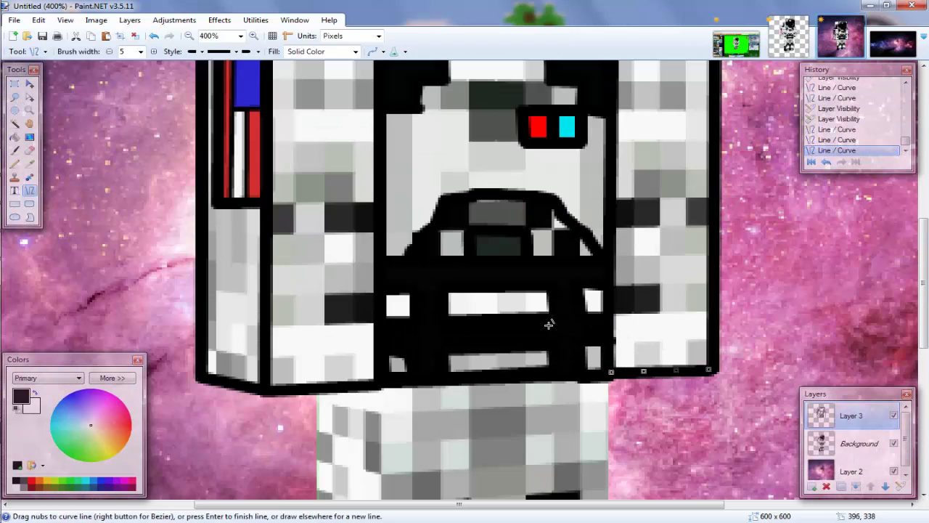
# - Outline the two dark bands on the front of the left-hand arm with black lines
pyautogui.moveTo(324, 292); pyautogui.dragTo(375, 289)
pyautogui.moveTo(323, 326); pyautogui.dragTo(321, 292)
pyautogui.moveTo(377, 323); pyautogui.dragTo(324, 322)
pyautogui.moveTo(376, 199); pyautogui.dragTo(324, 199)
pyautogui.moveTo(321, 230); pyautogui.dragTo(322, 200)
pyautogui.moveTo(392, 231); pyautogui.dragTo(321, 233)
# - Outline the two dark bands on the right-hand arm with black lines
pyautogui.moveTo(607, 203); pyautogui.dragTo(658, 201)
pyautogui.moveTo(663, 228); pyautogui.dragTo(660, 200)
pyautogui.moveTo(615, 226); pyautogui.dragTo(658, 226)
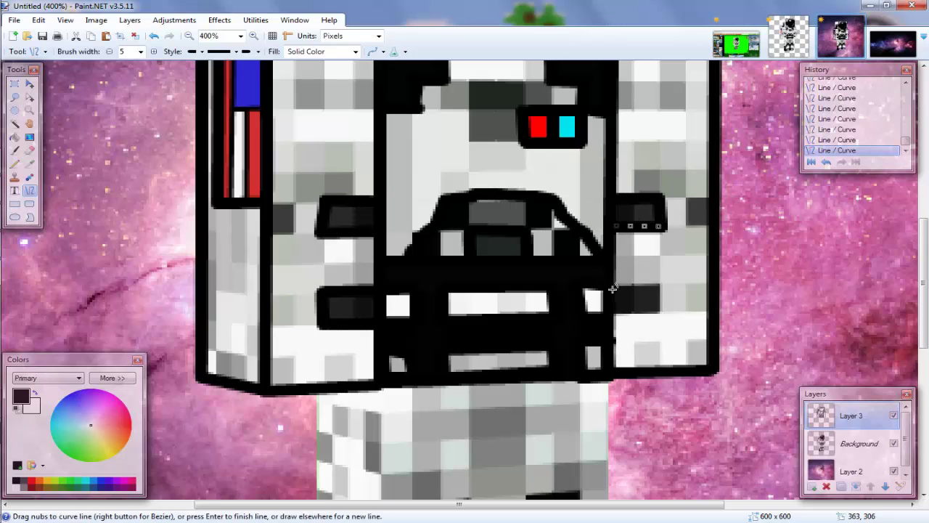
pyautogui.moveTo(616, 283); pyautogui.dragTo(659, 281)
pyautogui.moveTo(663, 314); pyautogui.dragTo(661, 283)
pyautogui.moveTo(612, 315); pyautogui.dragTo(659, 312)
# - Draw black lines down the left-hand leg's front corner and outer edge, and across the boot on its side face
pyautogui.scroll(-6, 520, 267)
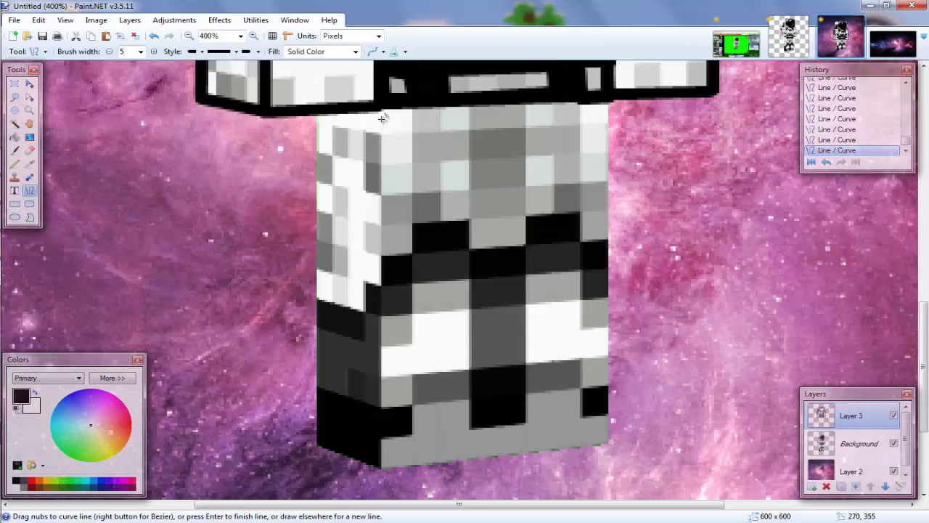
pyautogui.moveTo(382, 109)
pyautogui.mouseDown()
pyautogui.moveTo(389, 258)
pyautogui.moveTo(379, 272)
pyautogui.mouseUp()
pyautogui.scroll(-4, 382, 111)
pyautogui.scroll(3, 378, 271)
pyautogui.scroll(2, 333, 158)
pyautogui.moveTo(319, 132)
pyautogui.mouseDown()
pyautogui.moveTo(324, 248)
pyautogui.moveTo(354, 254)
pyautogui.moveTo(318, 253)
pyautogui.mouseUp()
pyautogui.scroll(-3, 319, 134)
pyautogui.moveTo(320, 197); pyautogui.dragTo(373, 217)
pyautogui.scroll(1, 368, 217)
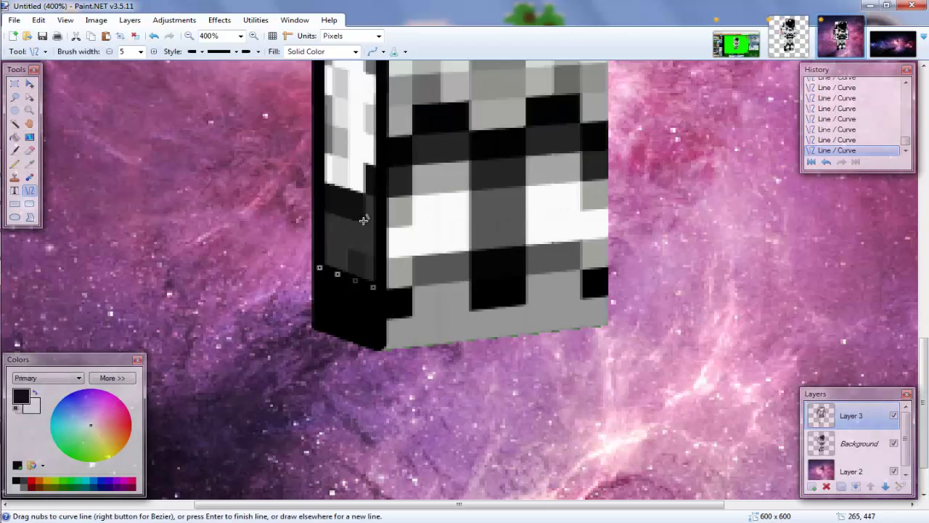
# - Draw a continuous zigzag black line over the tops of the knee pads, from the leg's side face across both legs
pyautogui.scroll(4, 368, 215)
pyautogui.moveTo(320, 316); pyautogui.dragTo(348, 315)
pyautogui.moveTo(371, 299)
pyautogui.mouseDown()
pyautogui.moveTo(347, 315)
pyautogui.moveTo(413, 253)
pyautogui.moveTo(408, 259)
pyautogui.mouseUp()
pyautogui.moveTo(465, 242)
pyautogui.mouseDown()
pyautogui.moveTo(421, 239)
pyautogui.moveTo(426, 246)
pyautogui.mouseUp()
pyautogui.moveTo(480, 266)
pyautogui.mouseDown()
pyautogui.moveTo(466, 246)
pyautogui.moveTo(485, 265)
pyautogui.mouseUp()
pyautogui.moveTo(521, 238); pyautogui.dragTo(506, 263)
pyautogui.moveTo(565, 233); pyautogui.dragTo(521, 235)
pyautogui.moveTo(589, 249); pyautogui.dragTo(568, 233)
pyautogui.moveTo(589, 253); pyautogui.dragTo(601, 261)
# - Outline the legs' right-hand and bottom edges in black and draw a vertical line separating the two legs
pyautogui.moveTo(606, 123); pyautogui.dragTo(611, 466)
pyautogui.moveTo(403, 482); pyautogui.dragTo(606, 462)
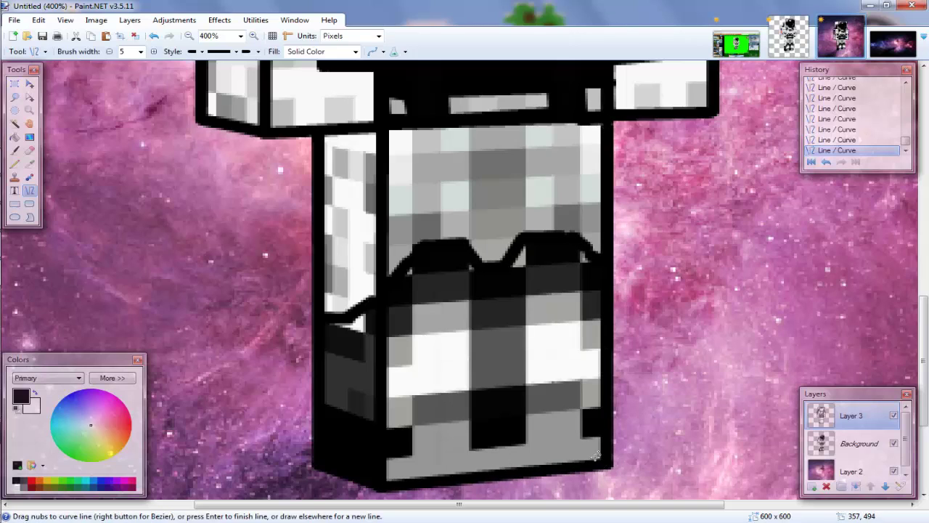
pyautogui.moveTo(498, 125); pyautogui.dragTo(498, 472)
# - Outline the black block between the two boots along its top, sides and bottom
pyautogui.moveTo(521, 386); pyautogui.dragTo(502, 389)
pyautogui.moveTo(530, 440)
pyautogui.mouseDown()
pyautogui.moveTo(531, 389)
pyautogui.moveTo(523, 441)
pyautogui.mouseUp()
pyautogui.moveTo(495, 386); pyautogui.dragTo(471, 390)
pyautogui.moveTo(473, 446)
pyautogui.mouseDown()
pyautogui.moveTo(469, 390)
pyautogui.moveTo(476, 444)
pyautogui.mouseUp()
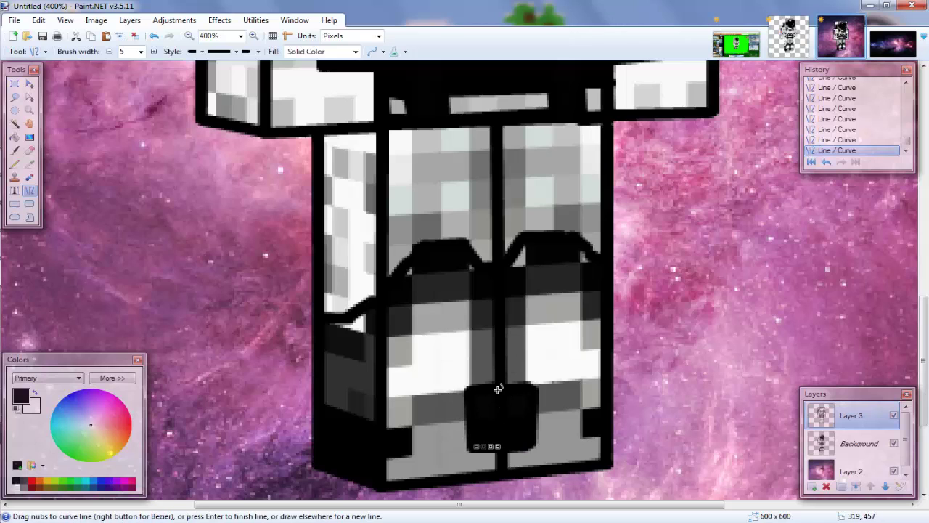
# - Draw curved black lines across the front of both legs to mark the tops of the boots
pyautogui.moveTo(387, 421); pyautogui.dragTo(439, 392)
pyautogui.moveTo(592, 392)
pyautogui.mouseDown()
pyautogui.moveTo(557, 386)
pyautogui.moveTo(586, 390)
pyautogui.mouseUp()
pyautogui.moveTo(536, 388); pyautogui.dragTo(560, 386)
# - Examine the finished outline of the whole astronaut at 100% zoom with the Background layer hidden and shown
pyautogui.scroll(10, 731, 377)
pyautogui.scroll(-9, 732, 377)
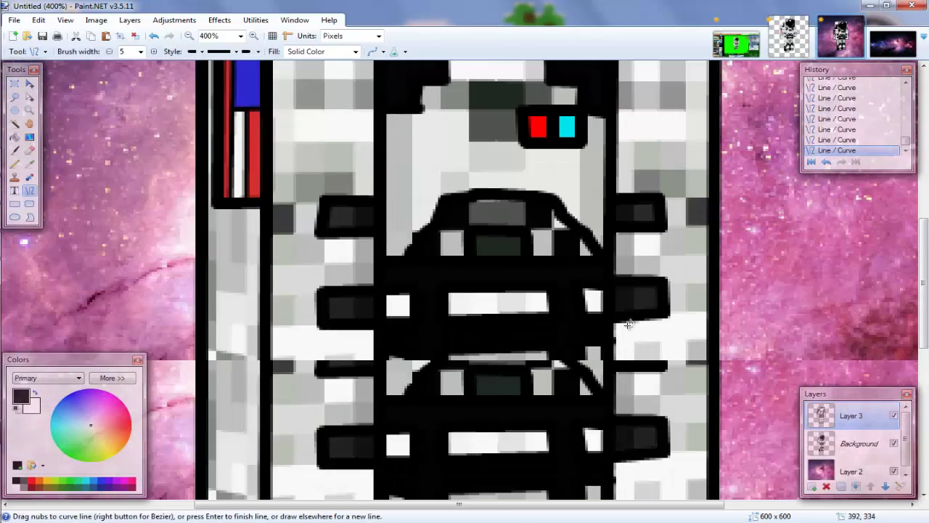
pyautogui.scroll(-6, 740, 403)
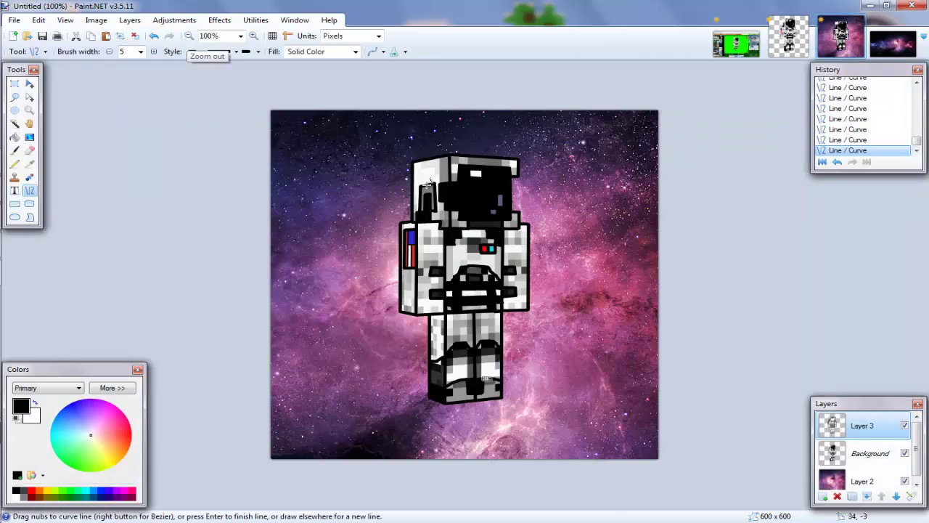
pyautogui.click(904, 453)
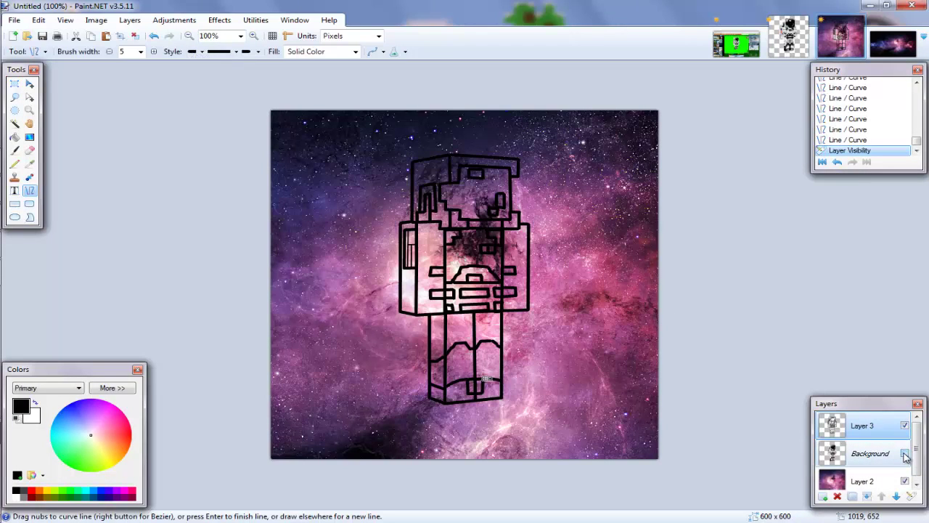
pyautogui.click(904, 453)
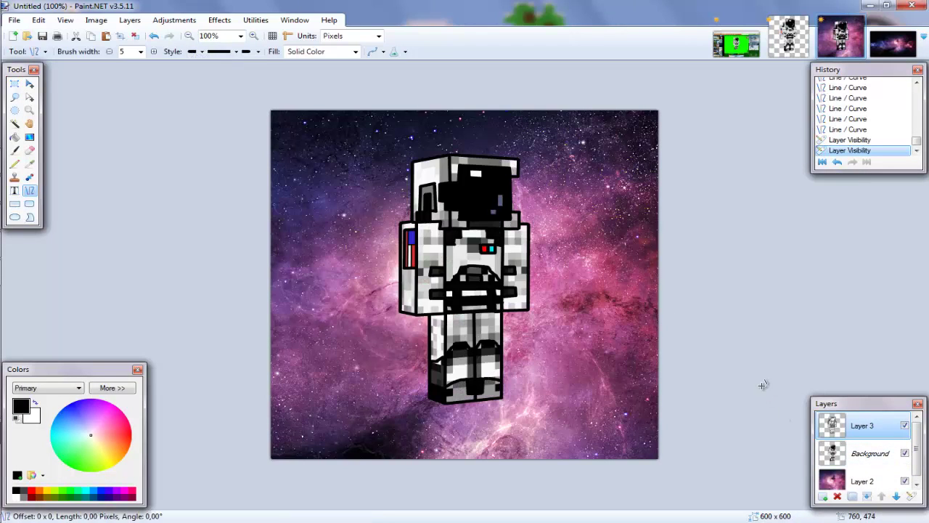
# - Sample the blue-grey of the visor reflections from the Background layer and fill both reflections on Layer 3 with it
pyautogui.click(253, 36)
pyautogui.click(253, 36)
pyautogui.click(253, 36)
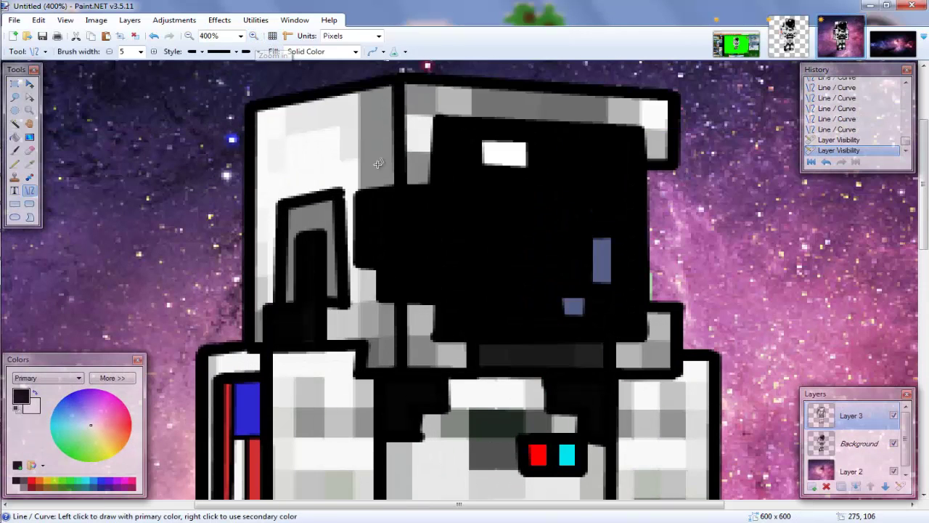
pyautogui.click(29, 165)
pyautogui.click(850, 437)
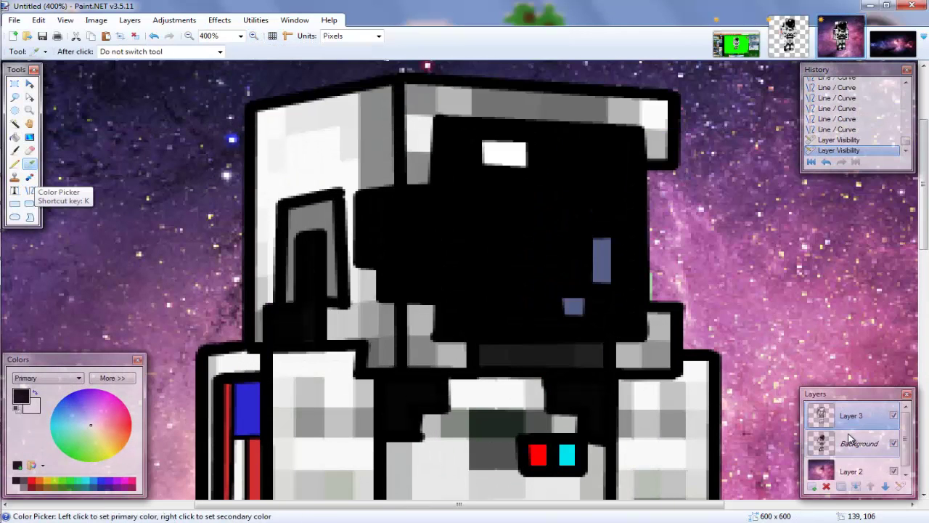
pyautogui.click(601, 245)
pyautogui.click(841, 417)
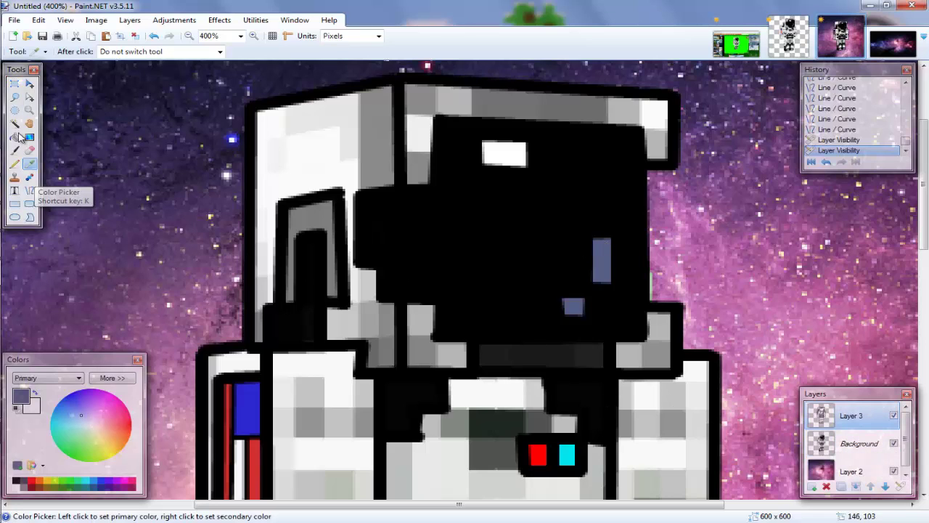
pyautogui.click(15, 136)
pyautogui.click(571, 307)
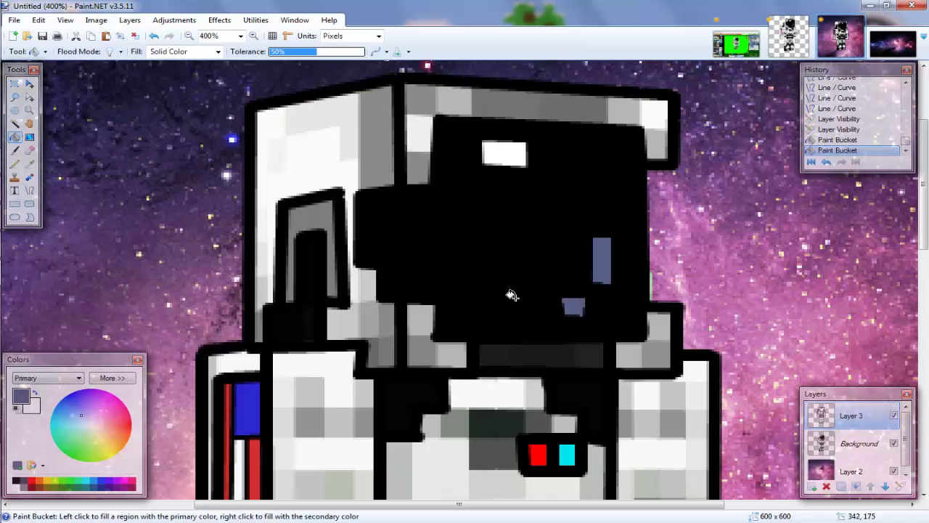
# - Fill the highlight on the visor and the helmet's side, front and lower corner panels with solid white
pyautogui.click(493, 151)
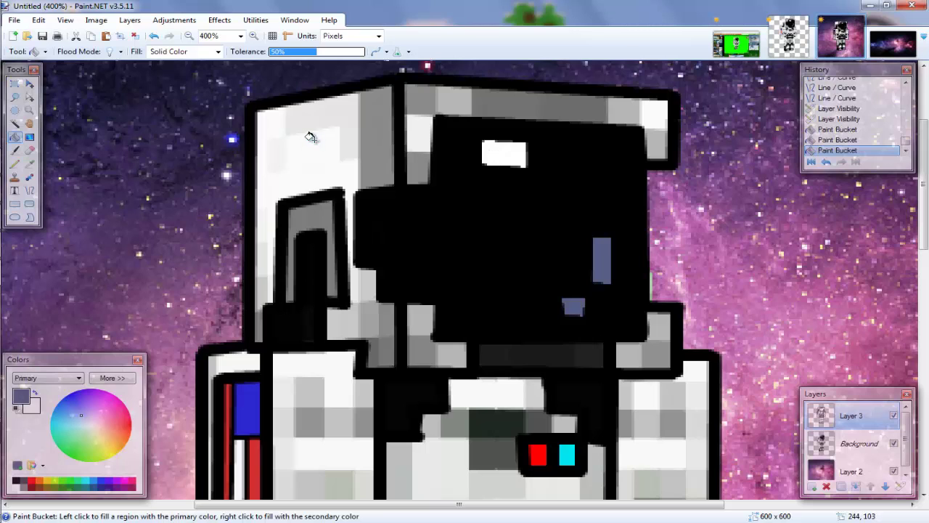
pyautogui.click(310, 137)
pyautogui.click(416, 106)
pyautogui.click(418, 333)
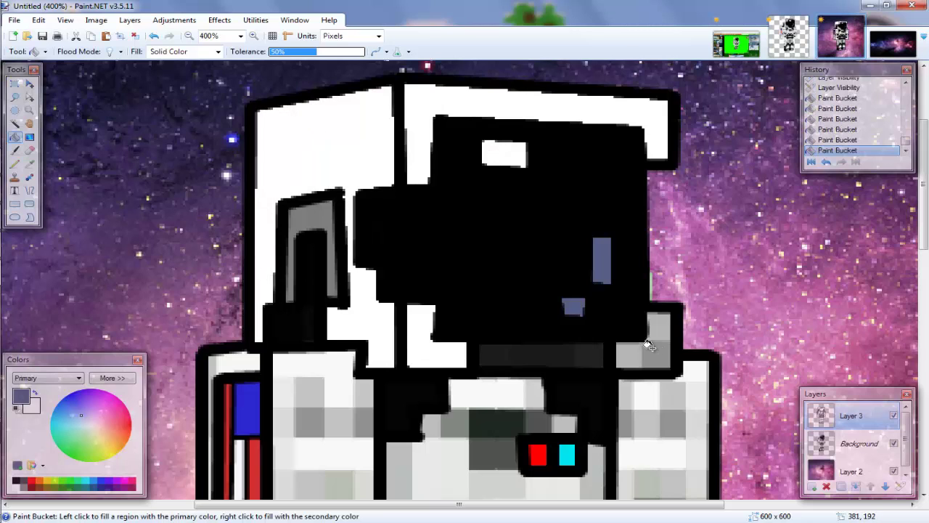
pyautogui.click(646, 347)
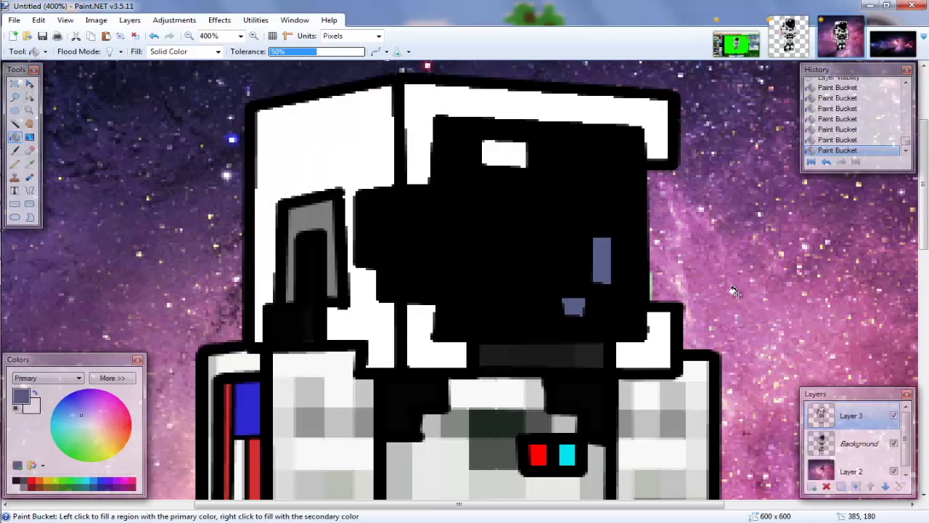
# - Fill the front of both arms and the astronaut's chest with solid white
pyautogui.click(304, 390)
pyautogui.scroll(-5, 300, 383)
pyautogui.scroll(2, 225, 290)
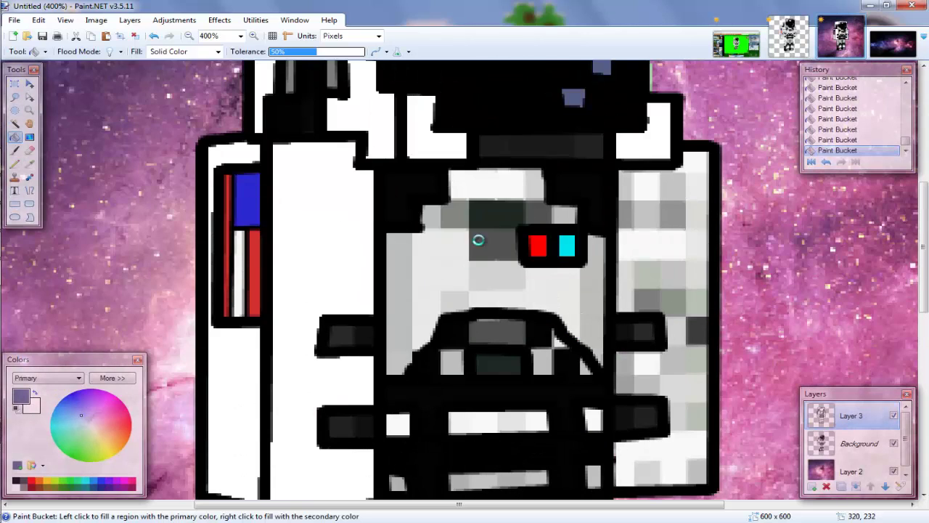
pyautogui.click(478, 241)
pyautogui.click(664, 214)
# - Fill the grey gaps between the belt straps at the waist with solid white
pyautogui.scroll(-4, 504, 327)
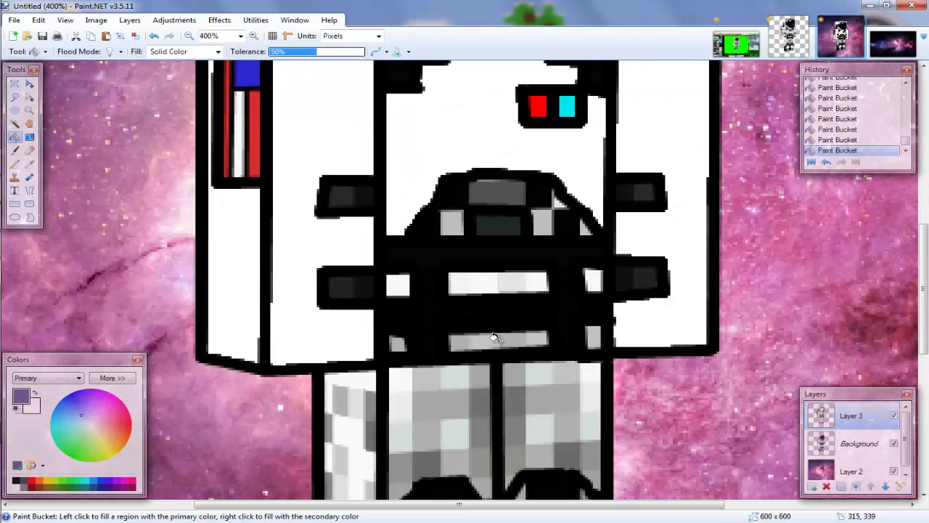
pyautogui.click(498, 340)
pyautogui.click(450, 283)
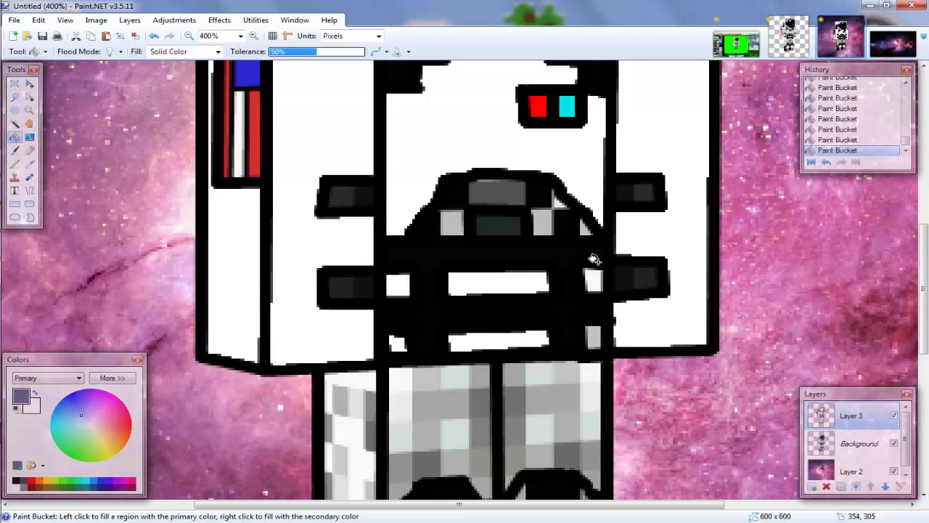
pyautogui.click(594, 338)
# - Fill the belt straps with dark grey 2D2D2D and the domed pack above them with a slightly lighter grey
pyautogui.click(18, 482)
pyautogui.click(109, 377)
pyautogui.click(173, 452)
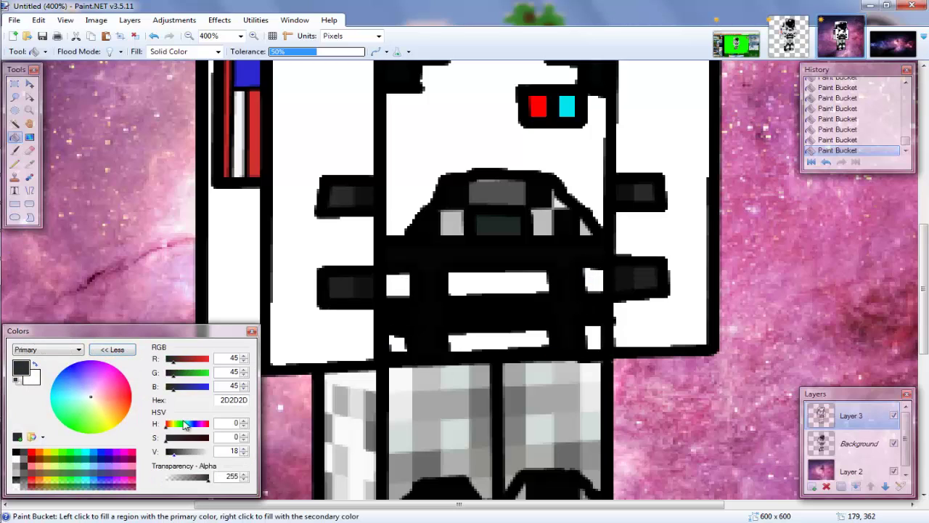
pyautogui.click(111, 350)
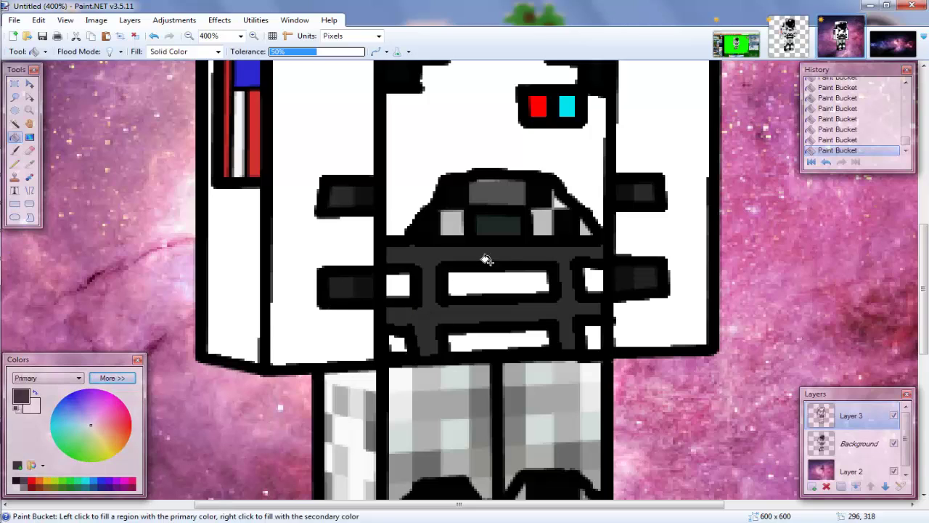
pyautogui.click(491, 192)
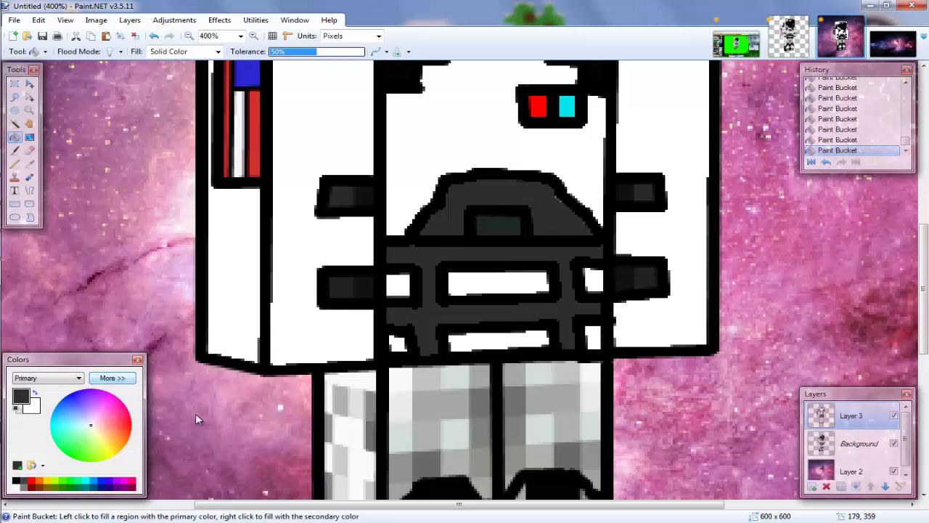
pyautogui.click(111, 377)
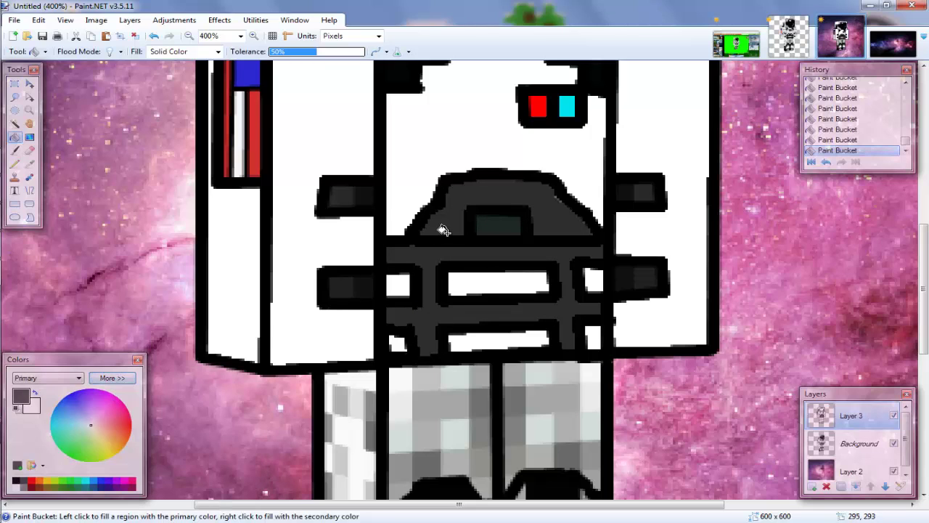
pyautogui.click(447, 214)
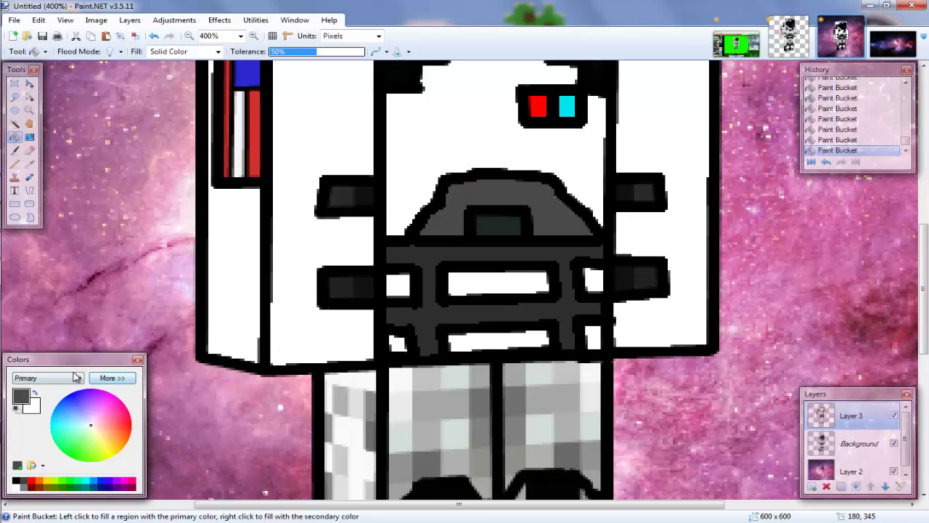
# - Sample the dark green of the domed pack's small rectangle from the Background layer and fill the rectangle on Layer 3
pyautogui.press('k')
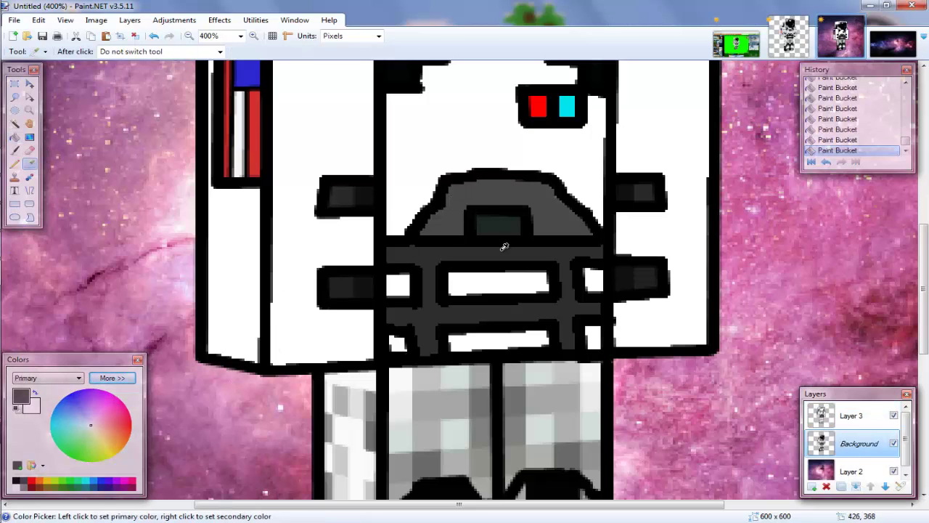
pyautogui.click(493, 216)
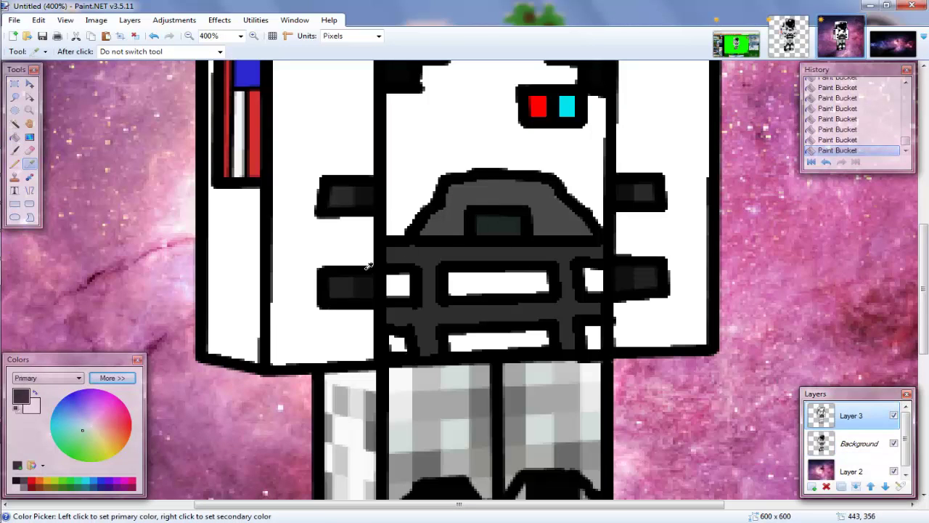
pyautogui.click(15, 137)
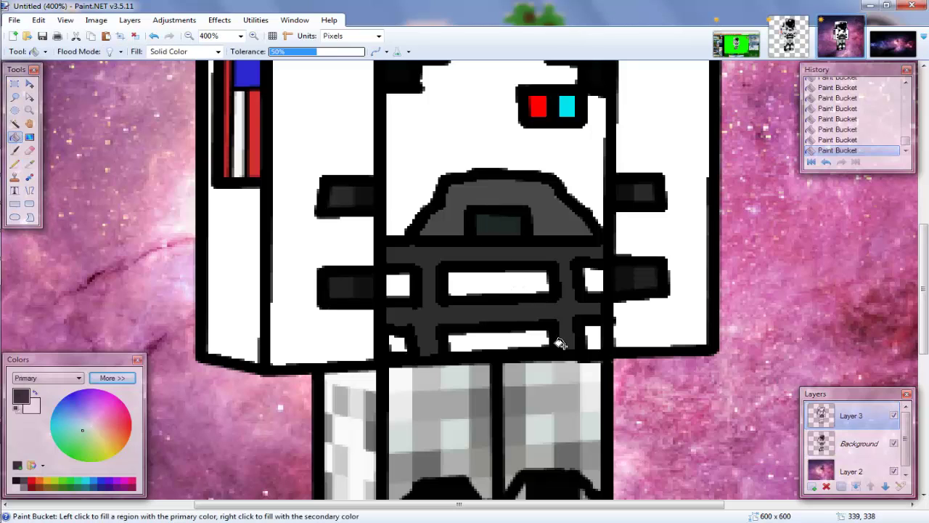
# - Set the primary colour to dark grey 383838 and fill the bands on both arms and the collar below the visor
pyautogui.click(112, 377)
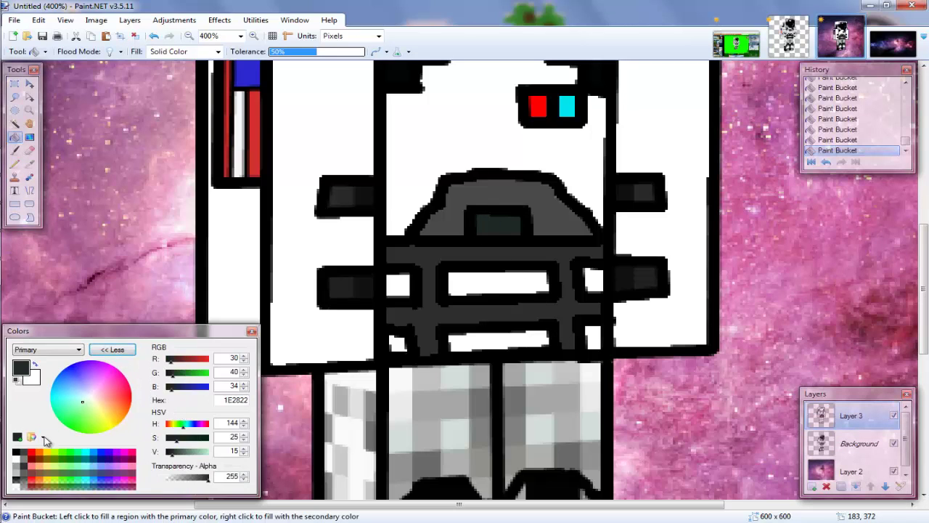
pyautogui.click(19, 455)
pyautogui.click(175, 451)
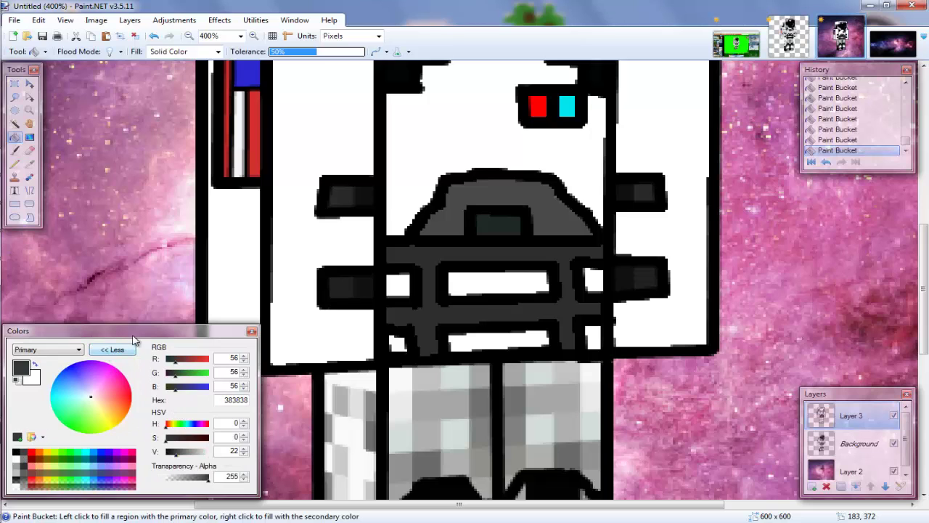
pyautogui.click(108, 352)
pyautogui.click(343, 193)
pyautogui.click(343, 287)
pyautogui.click(621, 265)
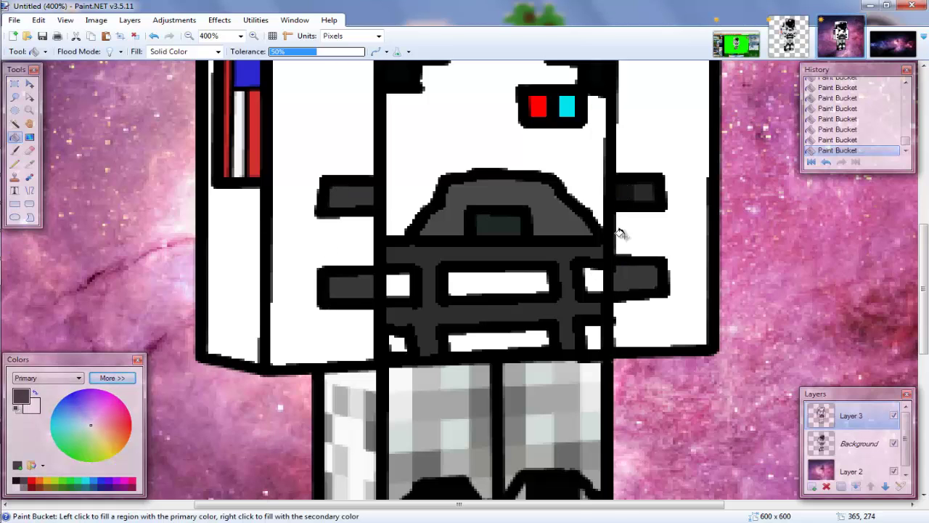
pyautogui.scroll(5, 617, 240)
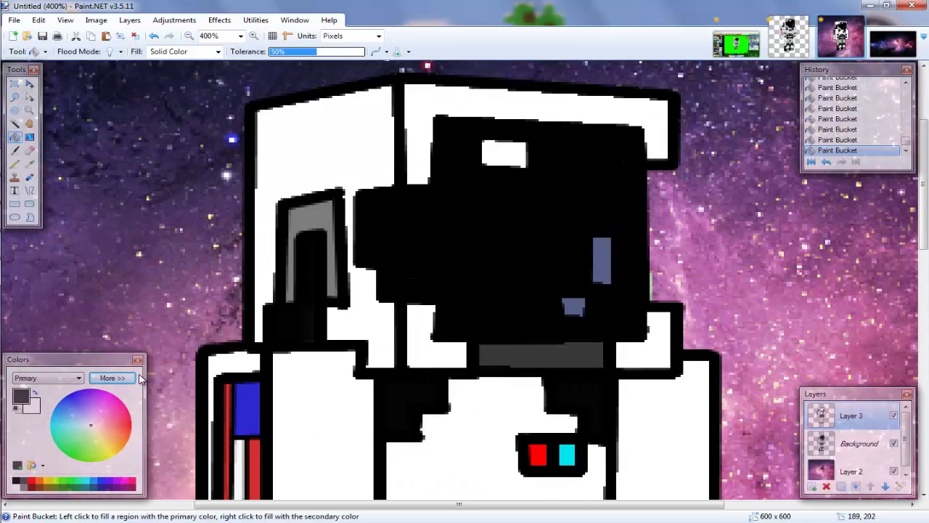
# - Set the primary colour to grey 636363 and fill the arch-shaped frame on the side of the helmet
pyautogui.click(132, 378)
pyautogui.click(182, 452)
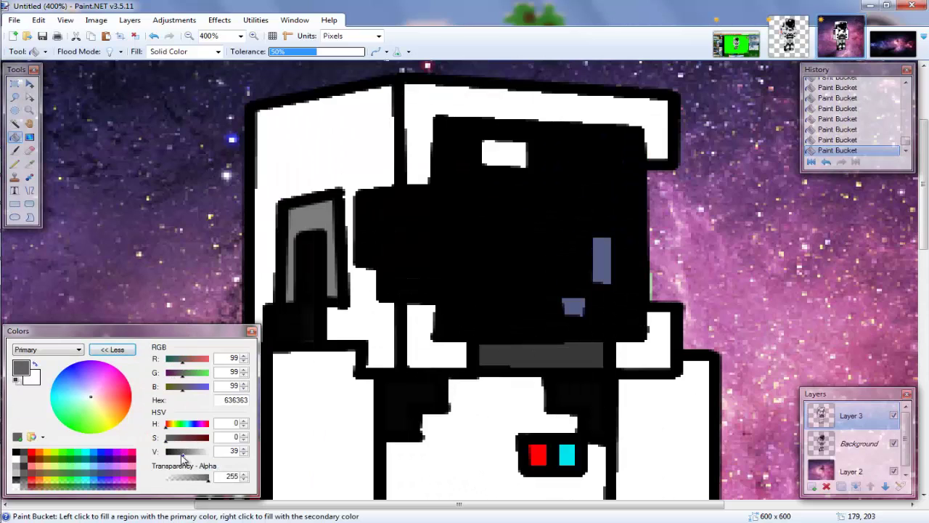
pyautogui.click(127, 351)
# - Set the primary colour to dark grey 262626 and fill the area inside and below the helmet's side arch
pyautogui.click(16, 484)
pyautogui.click(112, 377)
pyautogui.moveTo(170, 456); pyautogui.dragTo(174, 456)
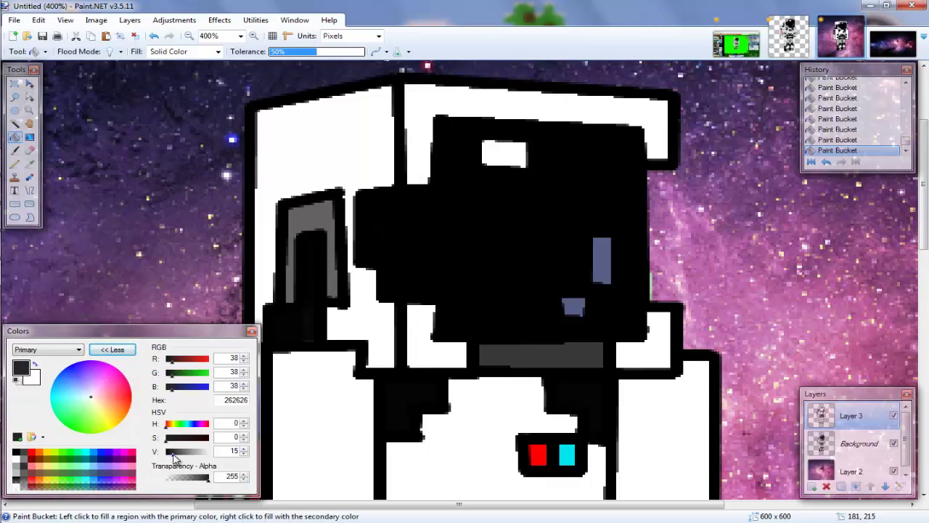
pyautogui.click(112, 349)
pyautogui.click(299, 322)
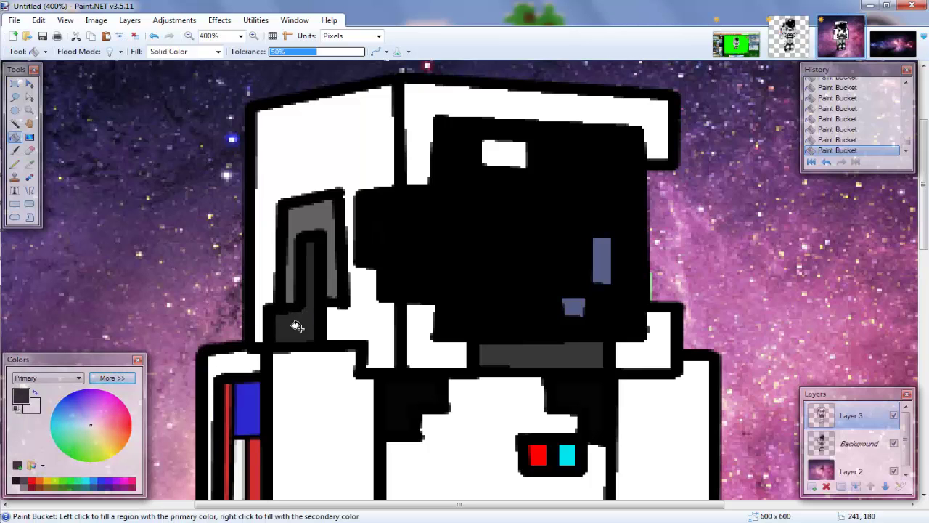
# - Fill the side and front of both upper legs with solid white
pyautogui.scroll(-10, 531, 355)
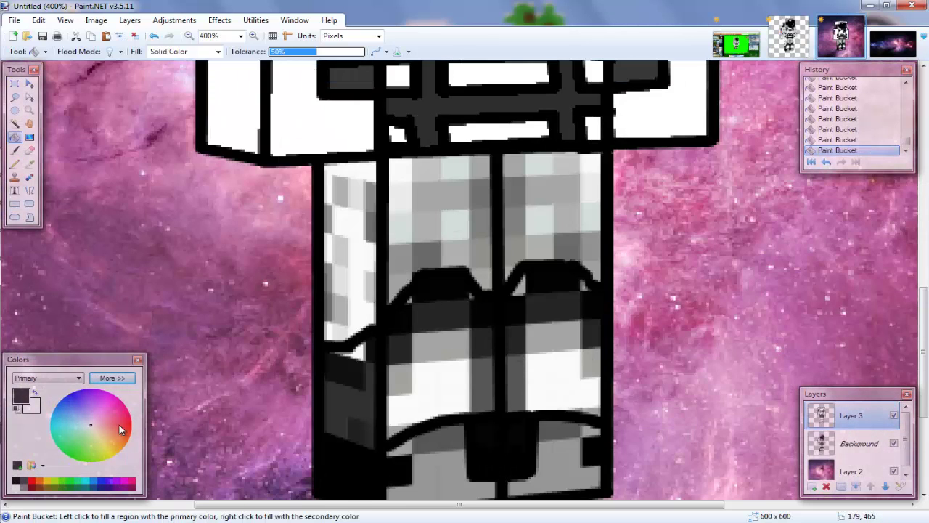
pyautogui.rightClick(413, 218)
pyautogui.rightClick(336, 226)
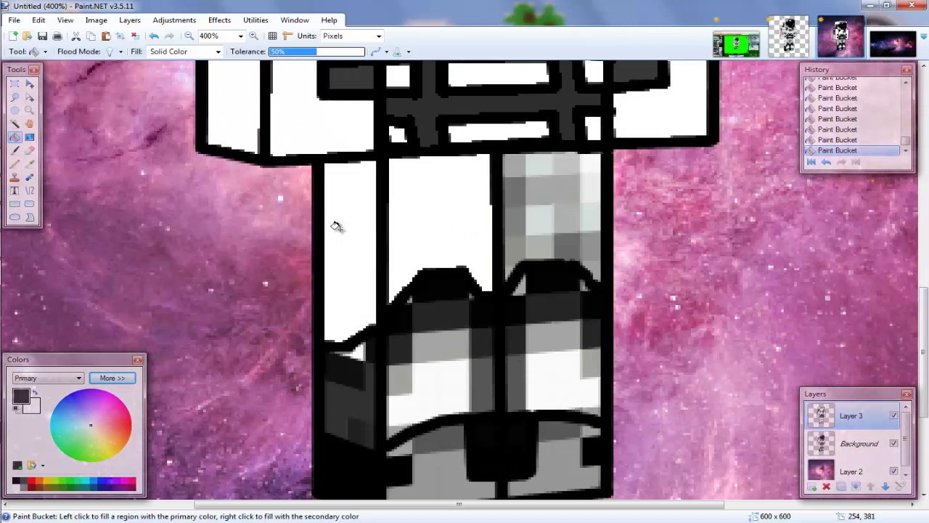
pyautogui.rightClick(545, 207)
# - Set the primary colour to grey 606060 and fill the front and side panels of both boots
pyautogui.scroll(3, 580, 320)
pyautogui.scroll(-5, 580, 322)
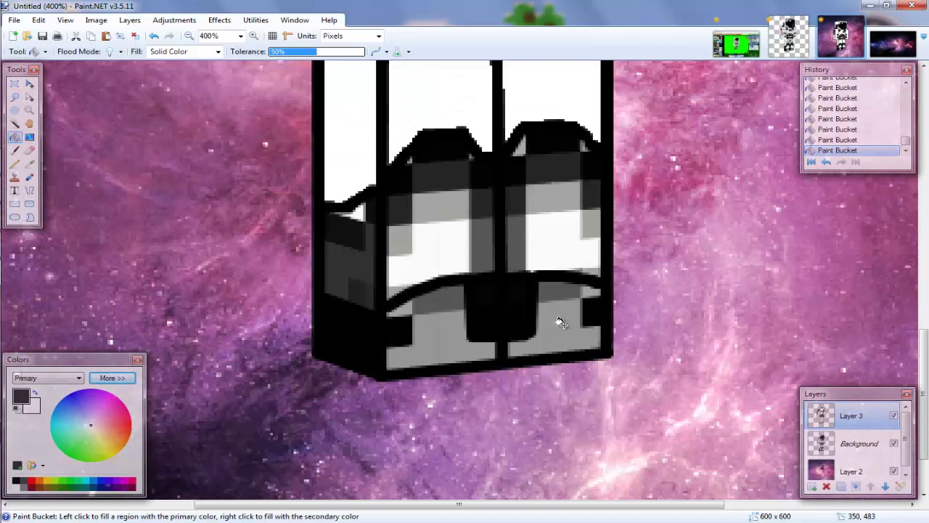
pyautogui.click(112, 377)
pyautogui.click(182, 450)
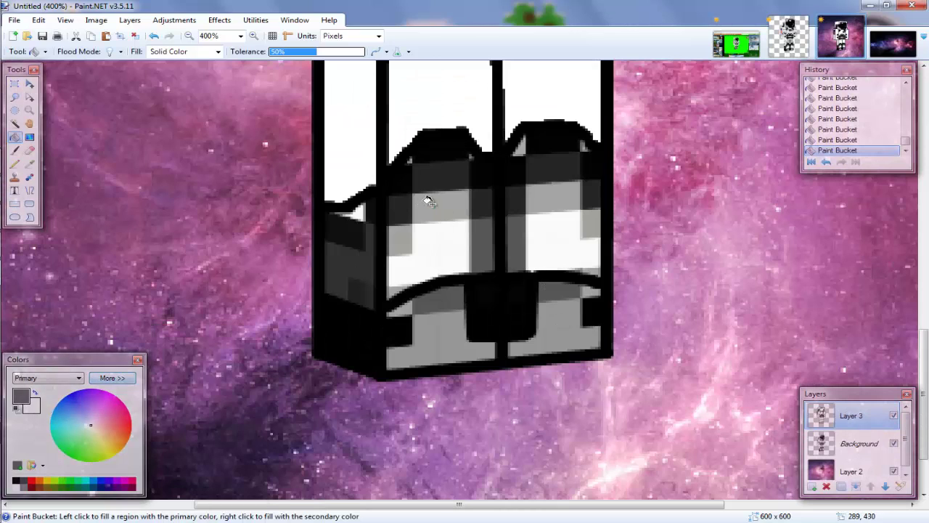
pyautogui.click(433, 203)
pyautogui.click(492, 206)
pyautogui.click(556, 211)
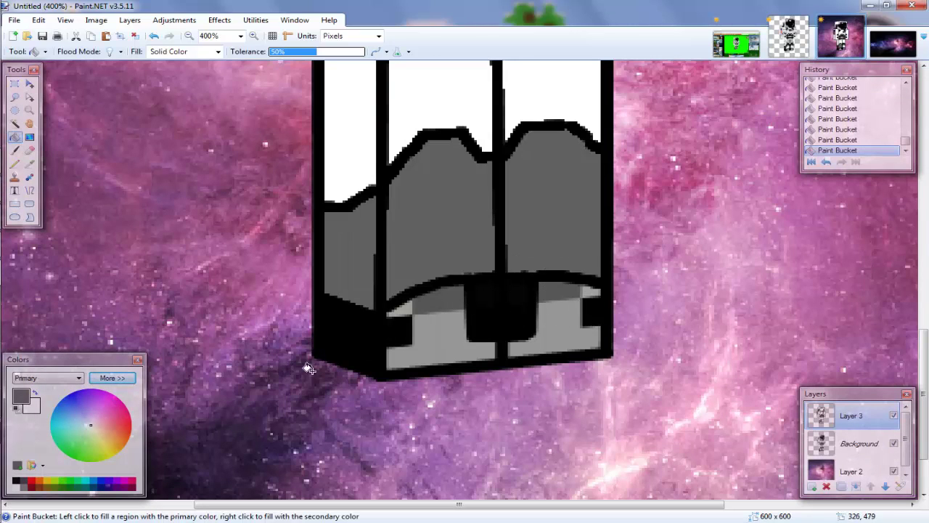
# - Darken the primary grey and fill both halves of the block between the boots
pyautogui.click(111, 378)
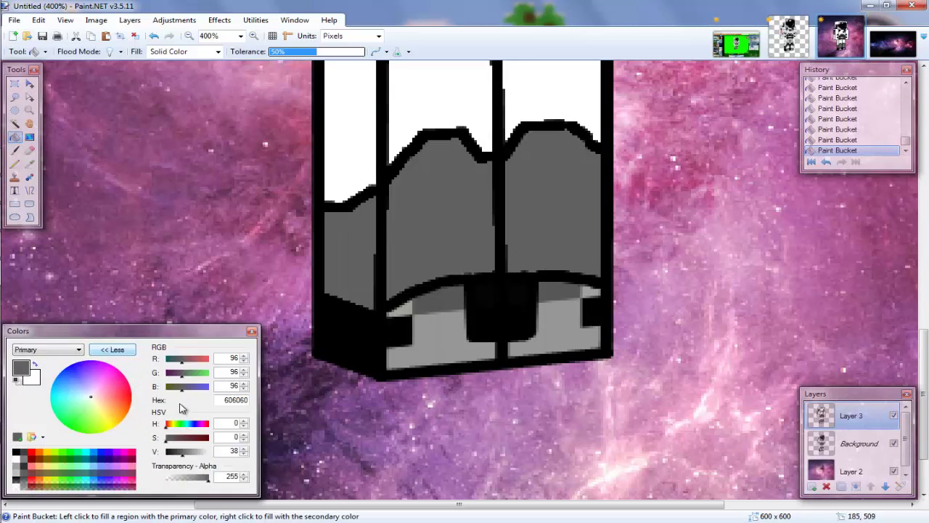
pyautogui.click(174, 450)
pyautogui.click(489, 299)
pyautogui.click(517, 305)
# - Fill the lower side panel of the boot with very dark grey 191919 and fill the toes of both boots
pyautogui.moveTo(175, 454); pyautogui.dragTo(175, 453)
pyautogui.click(344, 323)
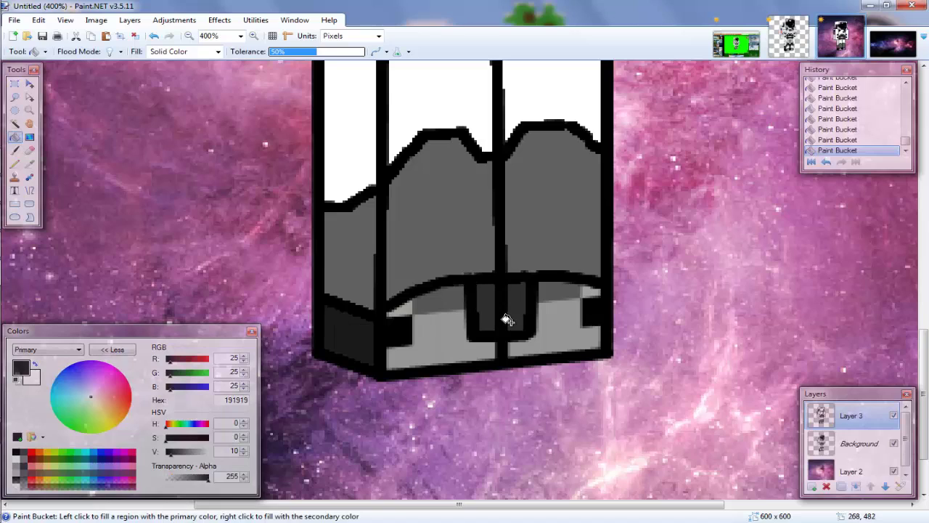
pyautogui.click(408, 341)
pyautogui.click(571, 326)
# - Fill the stripes of the flag on the arm with red FF0000 and its upper square with blue 1900FF
pyautogui.scroll(15, 595, 349)
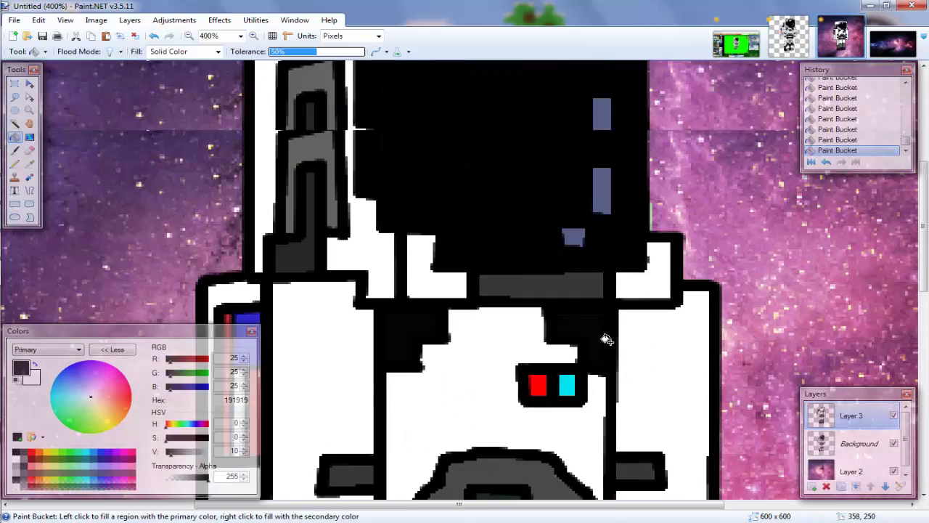
pyautogui.scroll(-15, 606, 340)
pyautogui.scroll(8, 602, 334)
pyautogui.moveTo(131, 333); pyautogui.dragTo(458, 201)
pyautogui.moveTo(446, 274); pyautogui.dragTo(488, 271)
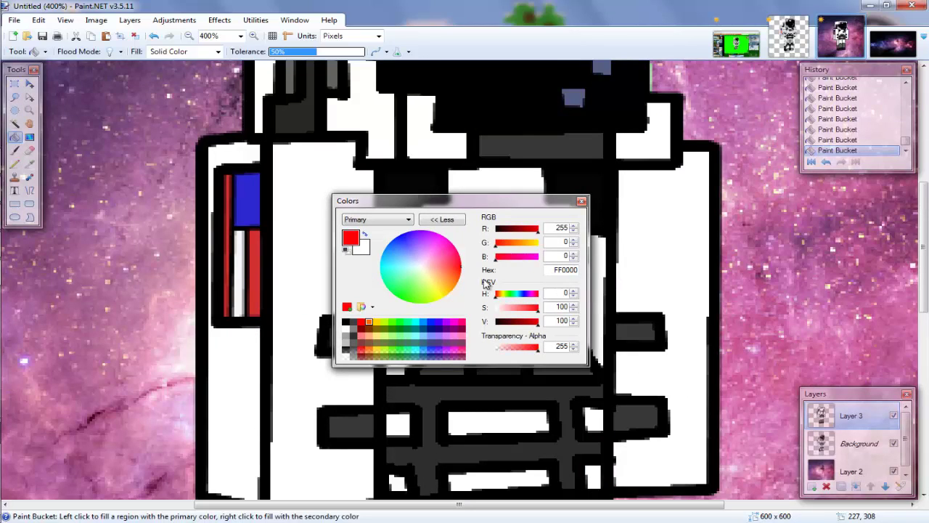
pyautogui.click(254, 250)
pyautogui.click(224, 225)
pyautogui.click(402, 232)
pyautogui.click(247, 191)
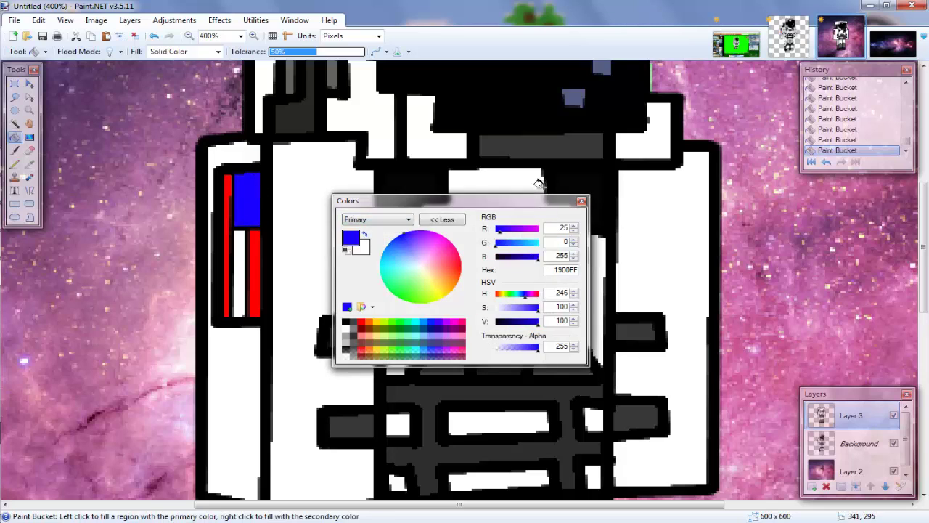
# - Examine the coloured astronaut as a whole, from the helmet down to the boots
pyautogui.moveTo(521, 201); pyautogui.dragTo(197, 331)
pyautogui.scroll(-5, 487, 284)
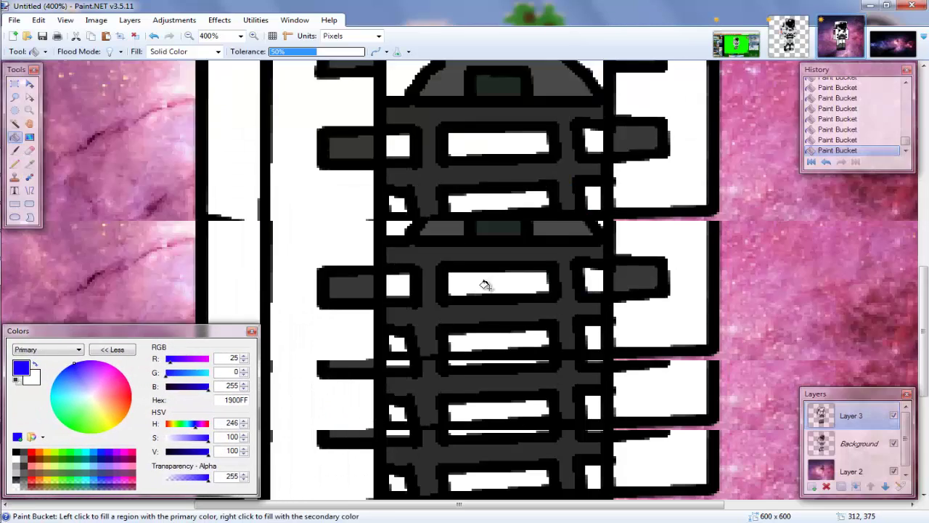
pyautogui.scroll(10, 494, 311)
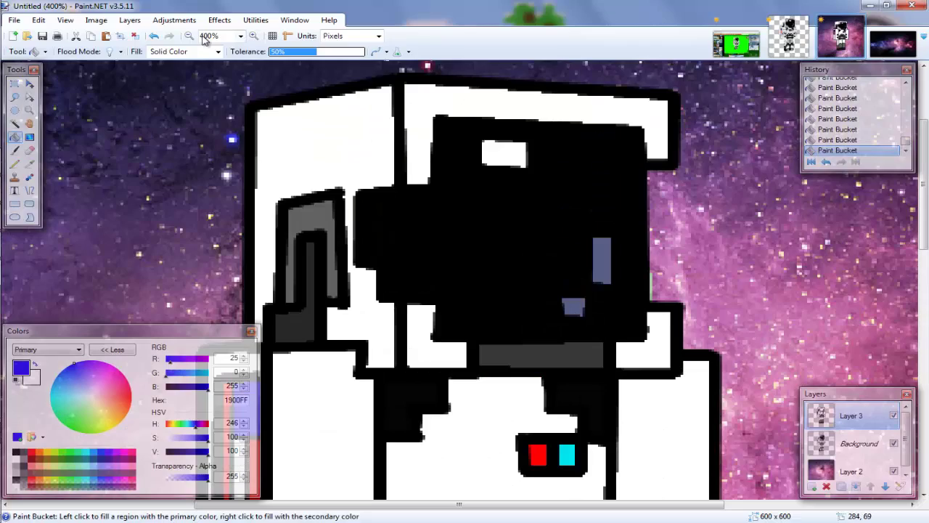
pyautogui.click(189, 35)
pyautogui.click(189, 35)
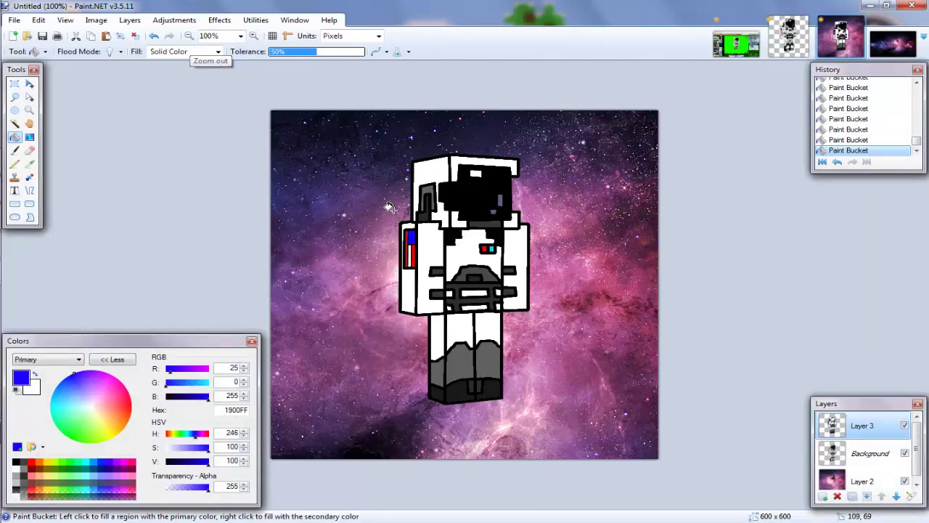
pyautogui.click(253, 36)
pyautogui.click(253, 35)
pyautogui.scroll(5, 225, 40)
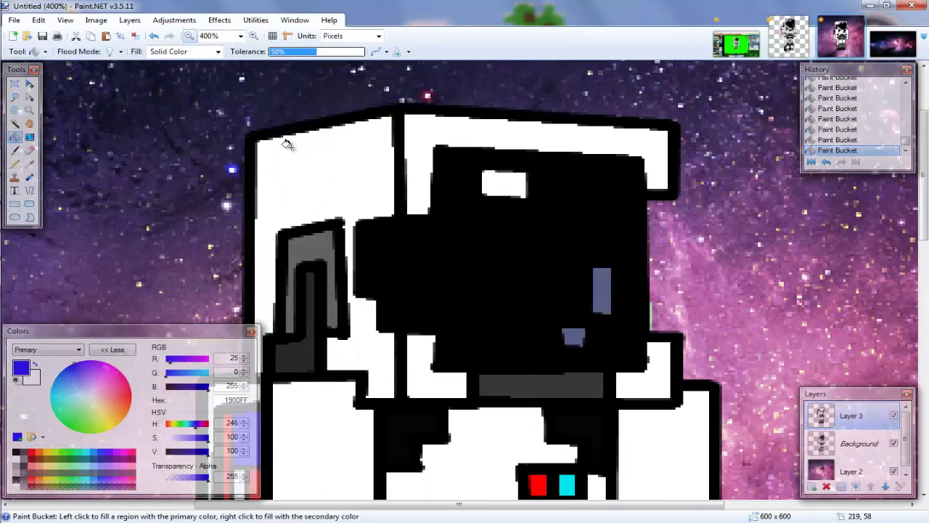
# - Set the primary colour to light grey DBDBDB for shading the white parts of the suit
pyautogui.moveTo(473, 505); pyautogui.dragTo(390, 498)
pyautogui.click(253, 35)
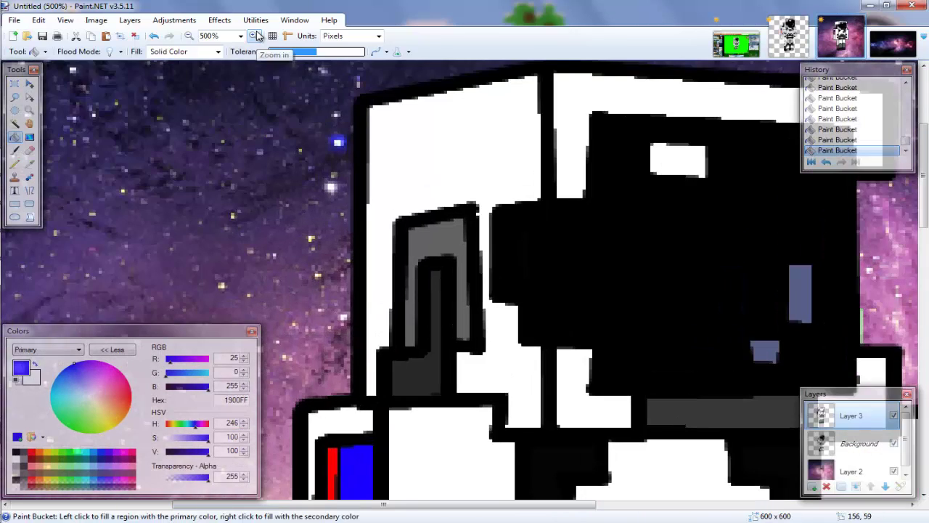
pyautogui.click(253, 35)
pyautogui.scroll(2, 392, 155)
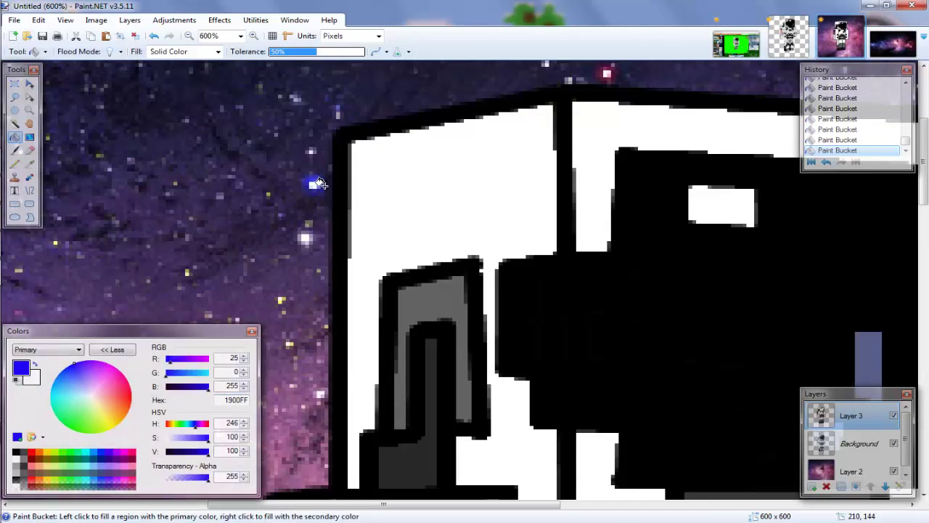
pyautogui.click(18, 458)
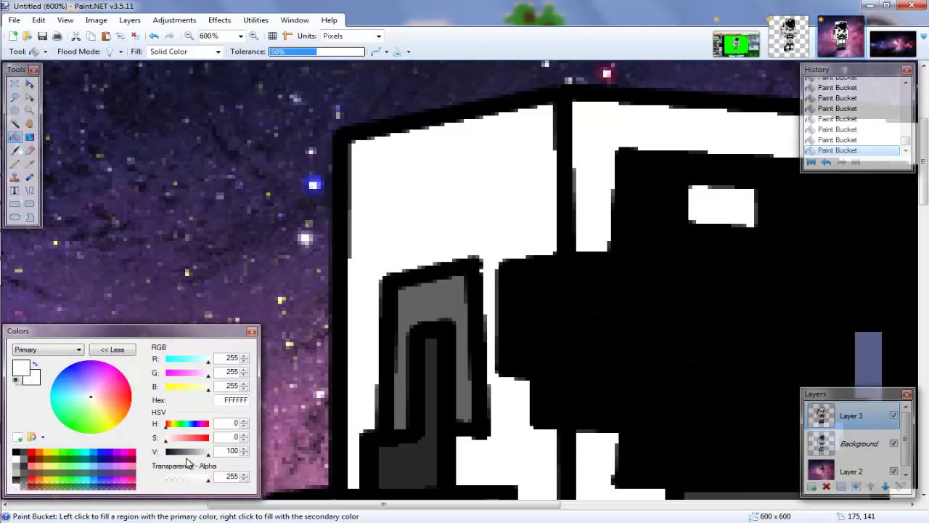
pyautogui.click(203, 451)
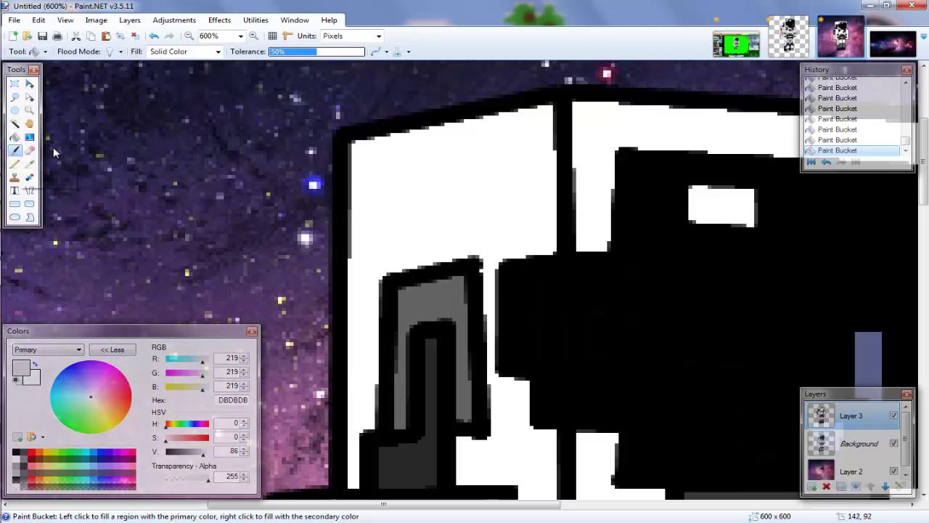
pyautogui.click(14, 150)
pyautogui.moveTo(357, 147); pyautogui.dragTo(365, 143)
pyautogui.moveTo(363, 142)
pyautogui.mouseDown()
pyautogui.moveTo(388, 136)
pyautogui.moveTo(360, 156)
pyautogui.moveTo(352, 378)
pyautogui.mouseUp()
pyautogui.scroll(3, 363, 320)
pyautogui.hotkey('ctrl', 'z')
pyautogui.hotkey('ctrl', 'z')
pyautogui.hotkey('ctrl', 'z')
pyautogui.hotkey('ctrl', 'z')
pyautogui.hotkey('ctrl', 'z')
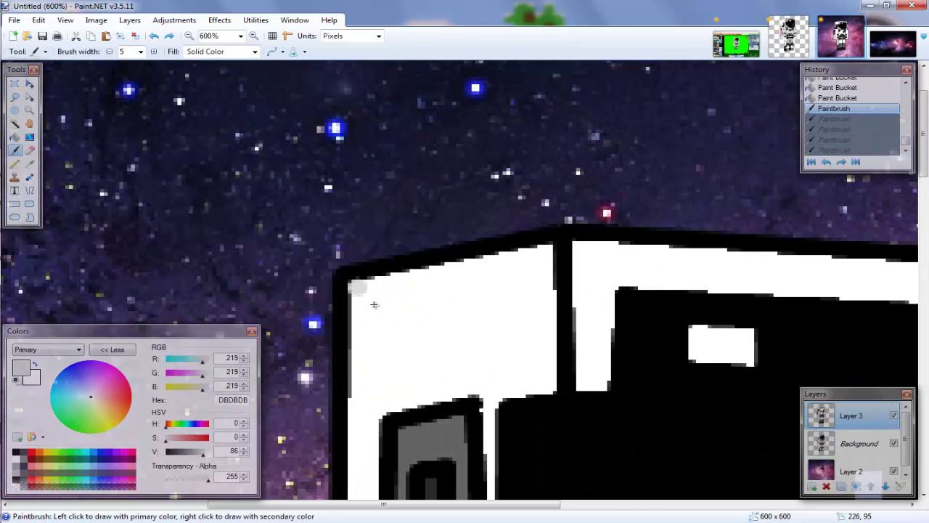
# - Paint a light grey shadow with a brush width of 4 along the rear edge of the helmet's side, including its upper corner
pyautogui.click(109, 52)
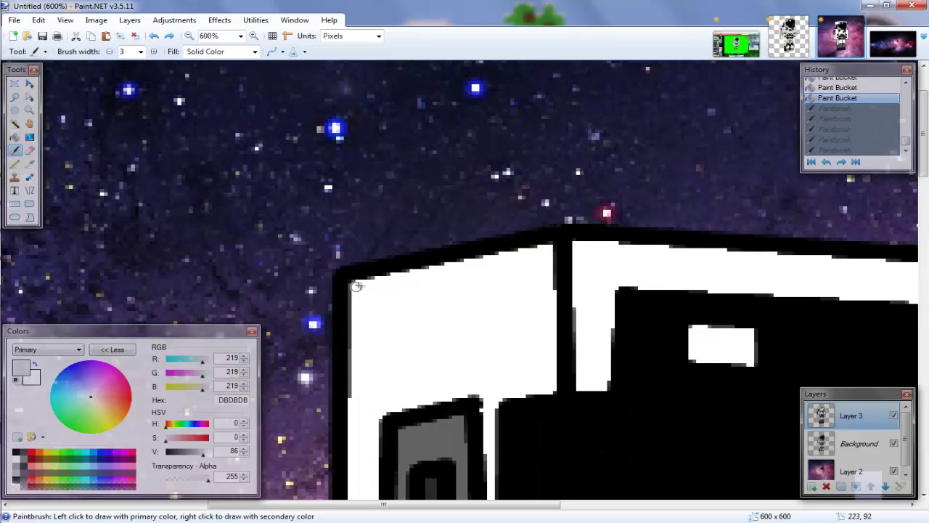
pyautogui.moveTo(362, 287)
pyautogui.mouseDown()
pyautogui.moveTo(354, 285)
pyautogui.moveTo(368, 282)
pyautogui.moveTo(356, 329)
pyautogui.mouseUp()
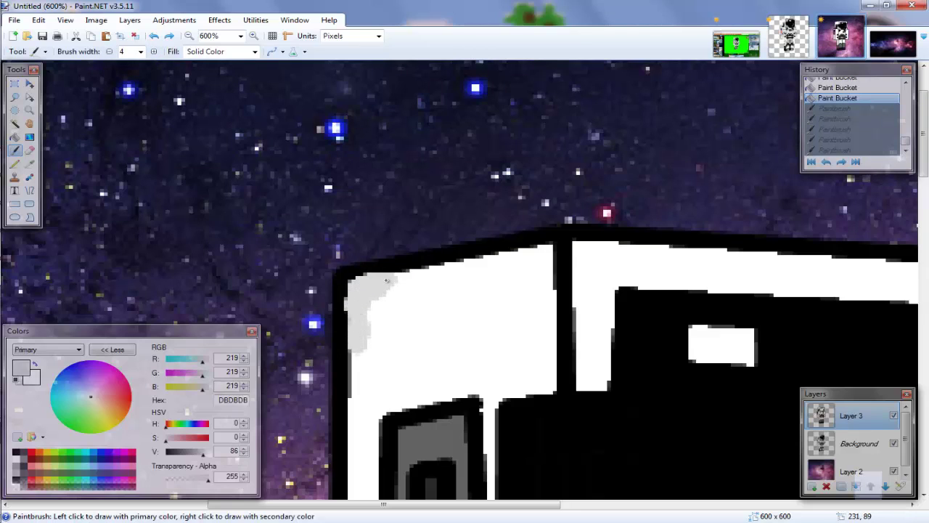
pyautogui.moveTo(356, 351); pyautogui.dragTo(354, 400)
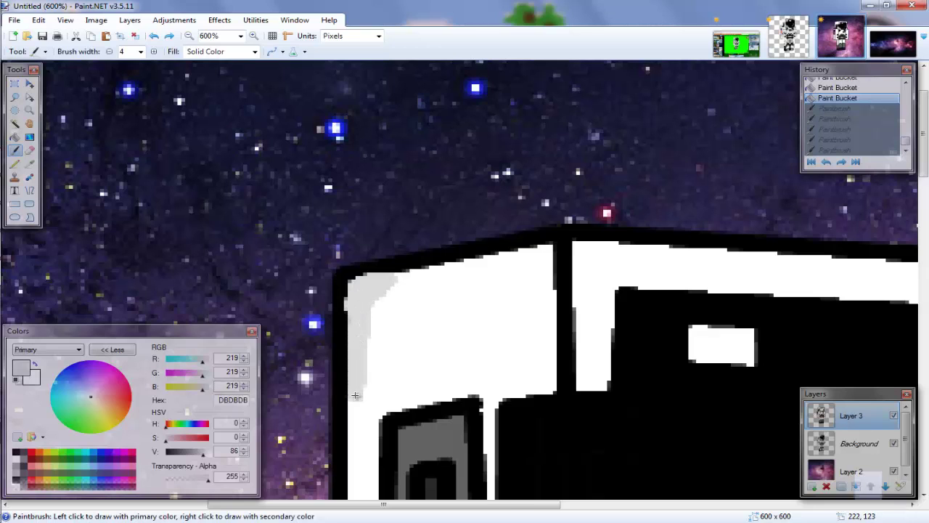
pyautogui.scroll(-2, 354, 326)
pyautogui.moveTo(353, 251); pyautogui.dragTo(354, 347)
pyautogui.scroll(-2, 353, 347)
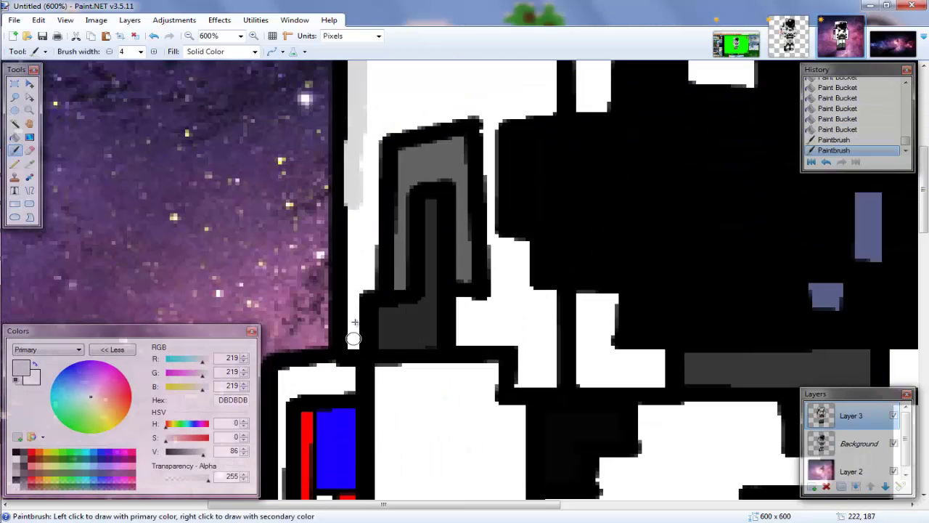
pyautogui.moveTo(352, 227); pyautogui.dragTo(354, 350)
pyautogui.scroll(3, 367, 296)
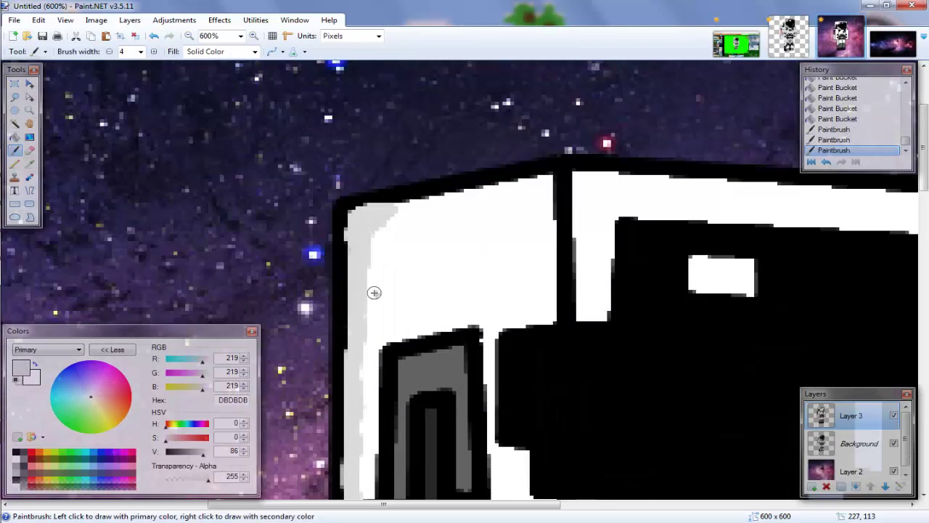
# - Shade the outer edge of the flag arm in light grey from shoulder to lower corner, using a width of 3 beside the flag and 4 below
pyautogui.scroll(-6, 360, 298)
pyautogui.scroll(2, 361, 298)
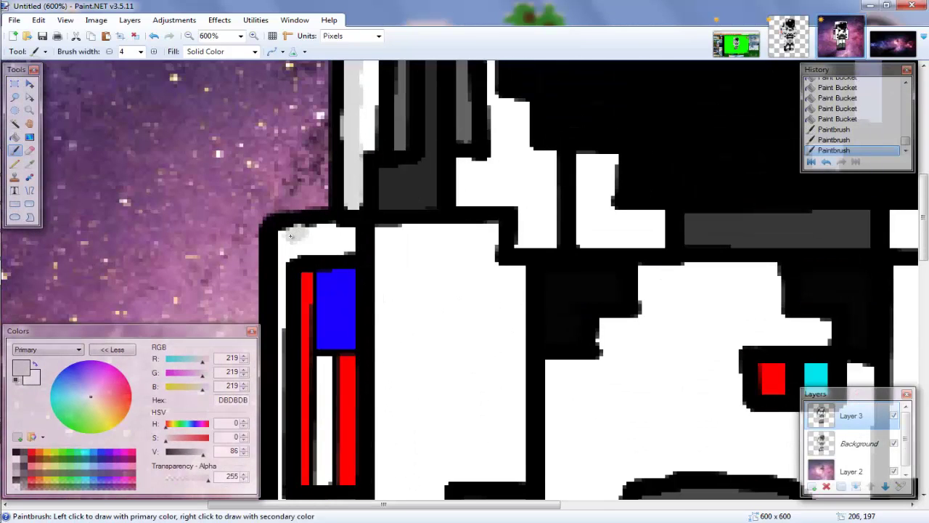
pyautogui.moveTo(279, 259); pyautogui.dragTo(280, 358)
pyautogui.scroll(-2, 280, 354)
pyautogui.click(109, 51)
pyautogui.moveTo(281, 303); pyautogui.dragTo(283, 419)
pyautogui.scroll(-6, 283, 420)
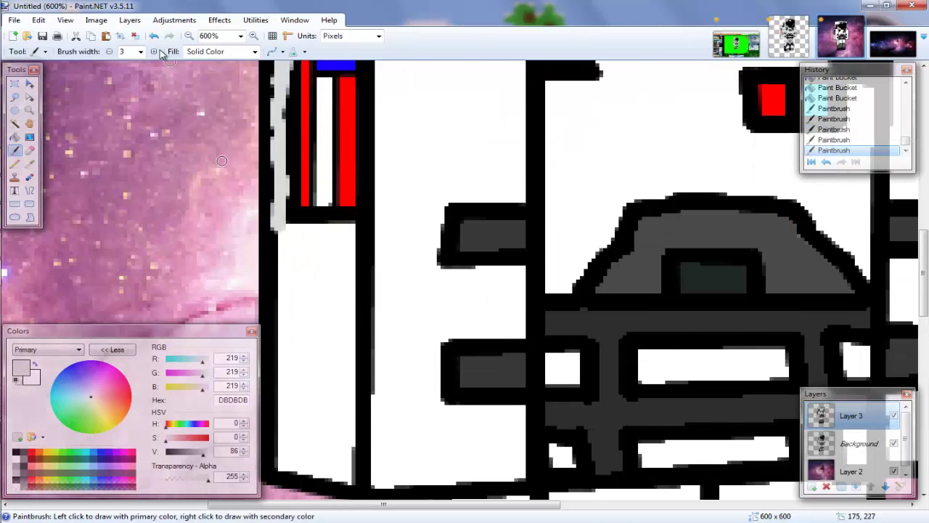
pyautogui.moveTo(281, 222)
pyautogui.mouseDown()
pyautogui.moveTo(283, 467)
pyautogui.moveTo(299, 475)
pyautogui.moveTo(283, 421)
pyautogui.moveTo(319, 477)
pyautogui.mouseUp()
# - Shade the outer edge and upper corner of the white leg's side panel in light grey, undoing the surplus stroke
pyautogui.scroll(-10, 359, 394)
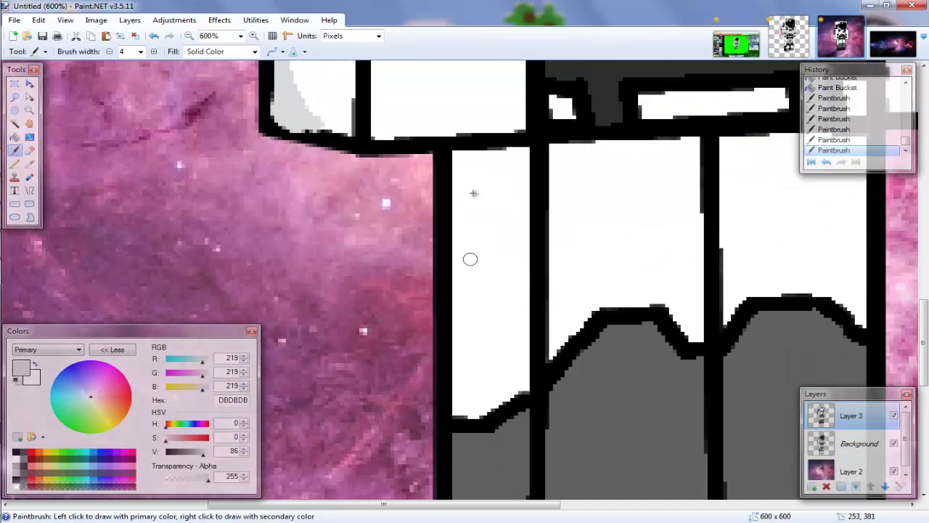
pyautogui.moveTo(478, 153)
pyautogui.mouseDown()
pyautogui.moveTo(461, 168)
pyautogui.moveTo(457, 161)
pyautogui.mouseUp()
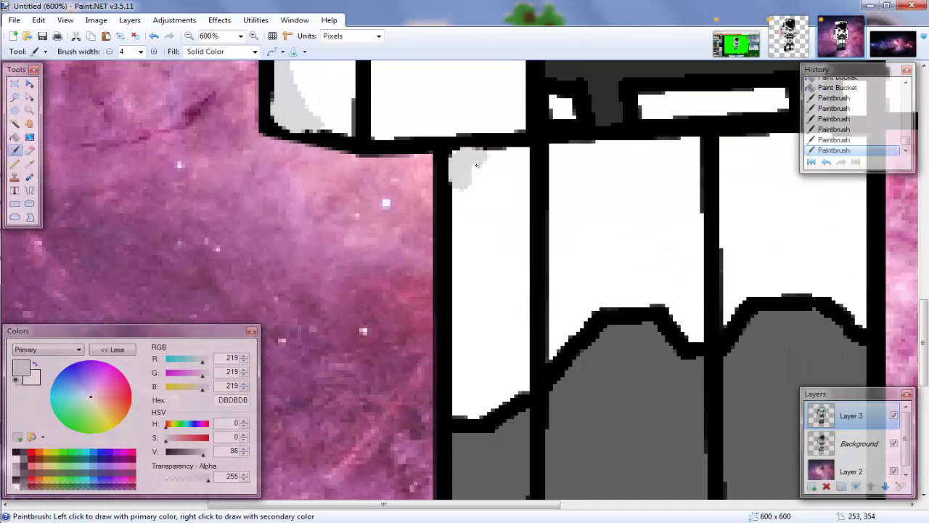
pyautogui.moveTo(460, 215); pyautogui.dragTo(454, 417)
pyautogui.scroll(6, 518, 283)
pyautogui.scroll(10, 518, 282)
pyautogui.scroll(-13, 529, 229)
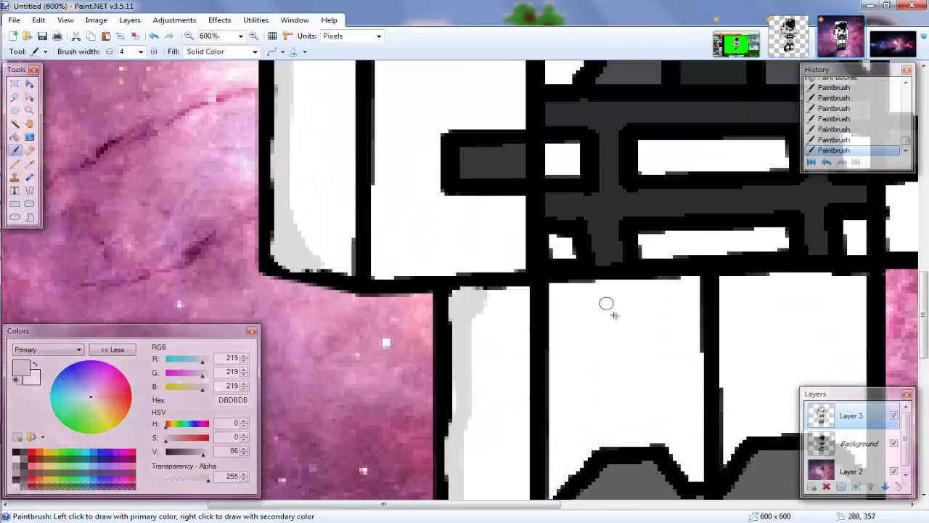
pyautogui.moveTo(512, 505); pyautogui.dragTo(568, 505)
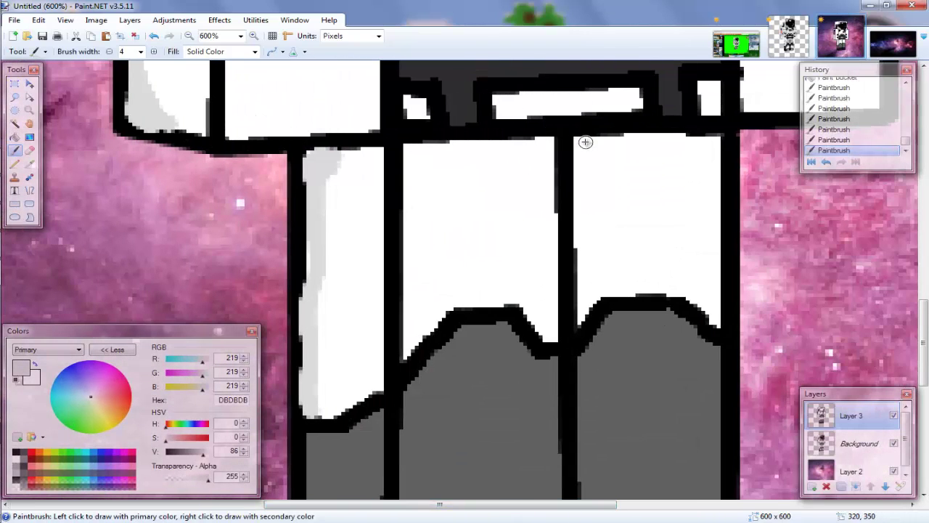
pyautogui.hotkey('ctrl', 'z')
# - Sample the boot's grey, darken it to 515151 and shade the outer edge of the boot's upper side panel
pyautogui.scroll(-6, 332, 290)
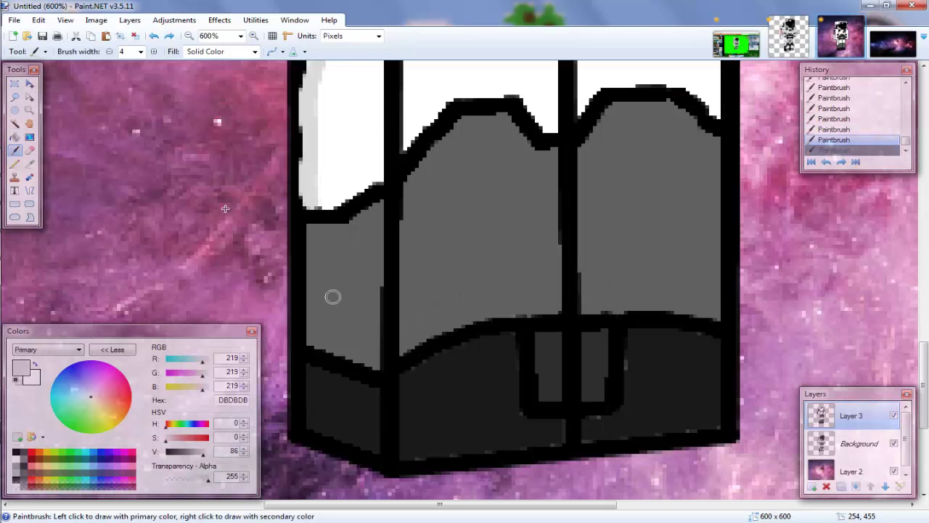
pyautogui.click(29, 163)
pyautogui.click(353, 269)
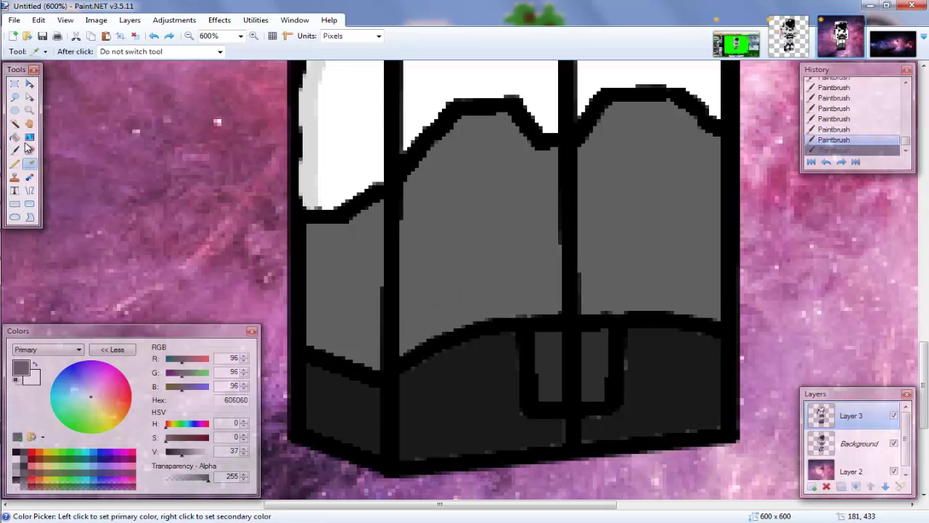
pyautogui.press('f')
pyautogui.moveTo(182, 455); pyautogui.dragTo(180, 456)
pyautogui.press('b')
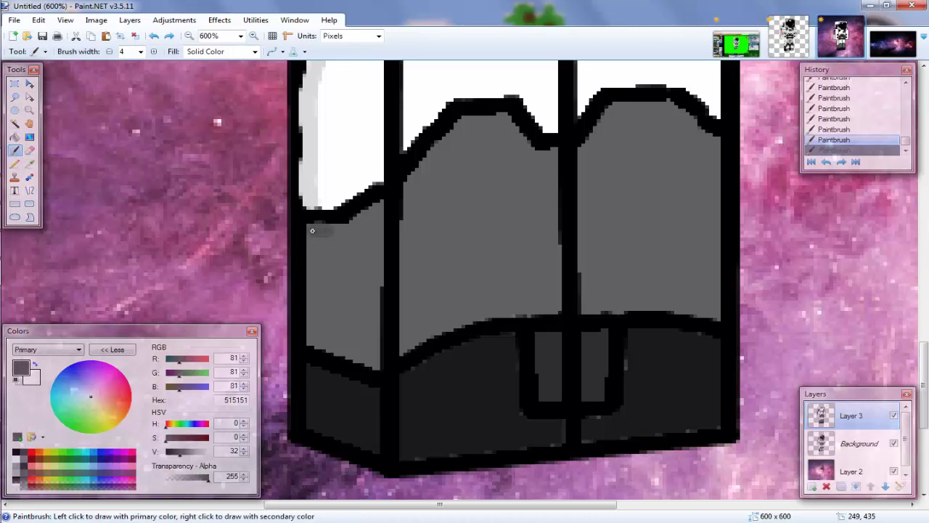
pyautogui.moveTo(312, 253); pyautogui.dragTo(315, 272)
pyautogui.hotkey('ctrl', 'z')
pyautogui.moveTo(313, 230); pyautogui.dragTo(308, 341)
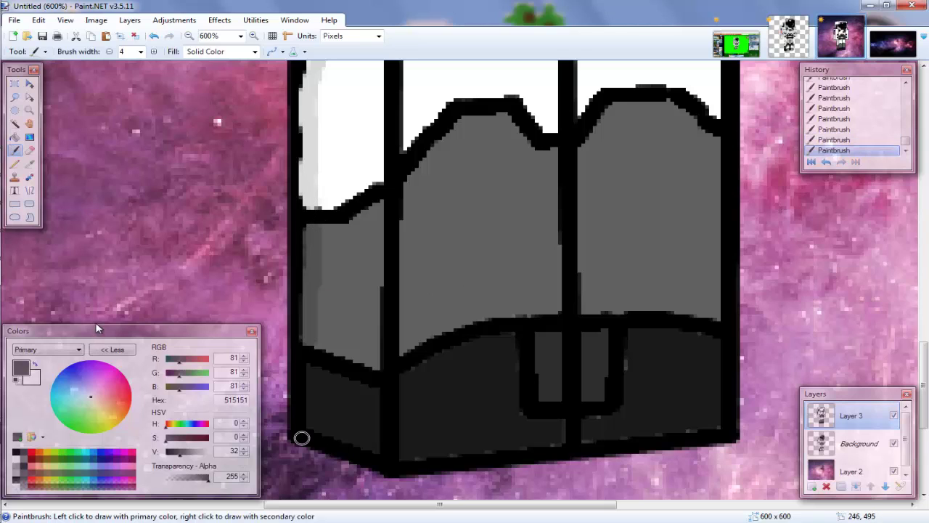
# - Sample the boot's lower dark grey, darken it to 070707 and shade the outer edge of the lower side panel
pyautogui.press('k')
pyautogui.click(336, 409)
pyautogui.press('b')
pyautogui.moveTo(171, 454); pyautogui.dragTo(168, 451)
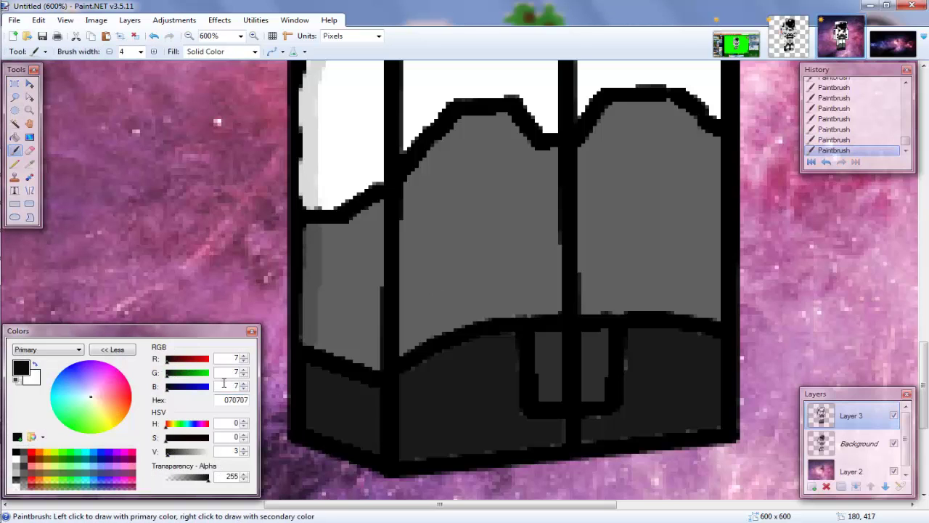
pyautogui.moveTo(311, 367); pyautogui.dragTo(309, 425)
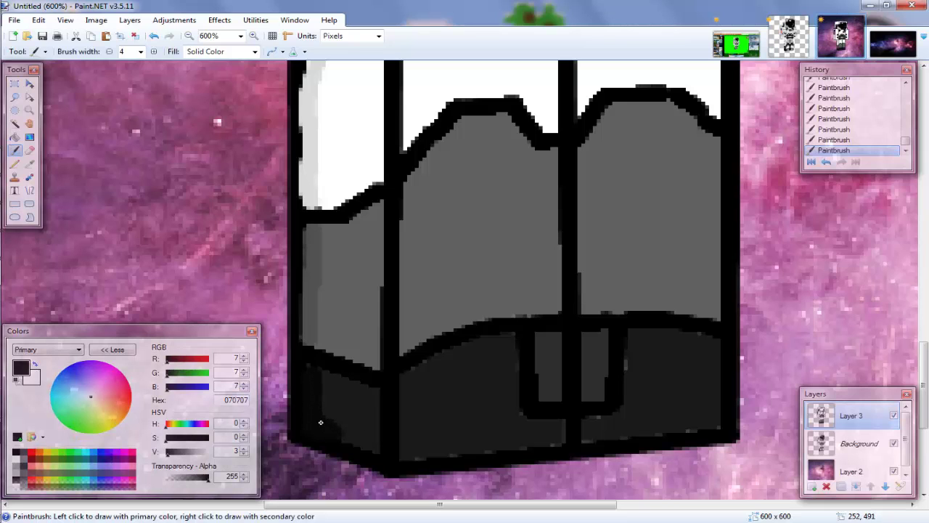
# - Review the shading along the astronaut's side and across the whole picture at 100%
pyautogui.scroll(15, 547, 307)
pyautogui.scroll(-11, 556, 303)
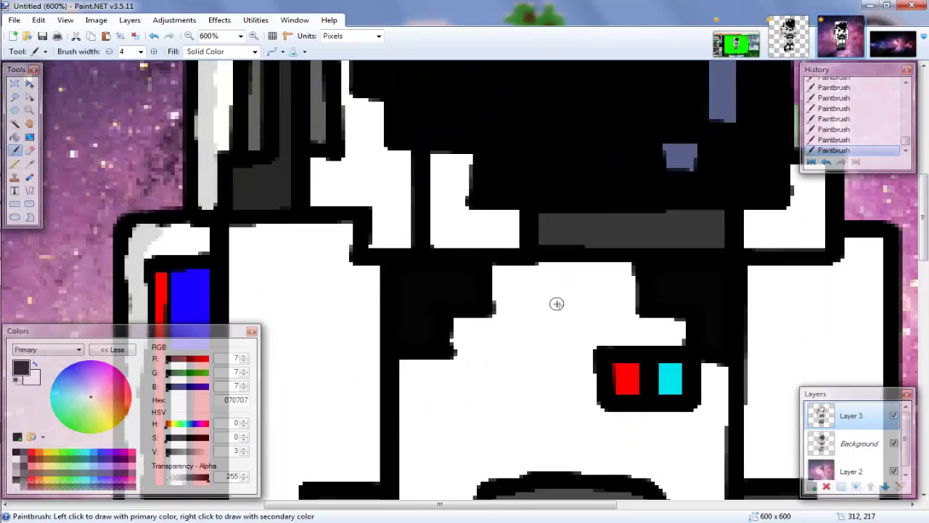
pyautogui.scroll(-8, 557, 303)
pyautogui.scroll(20, 557, 302)
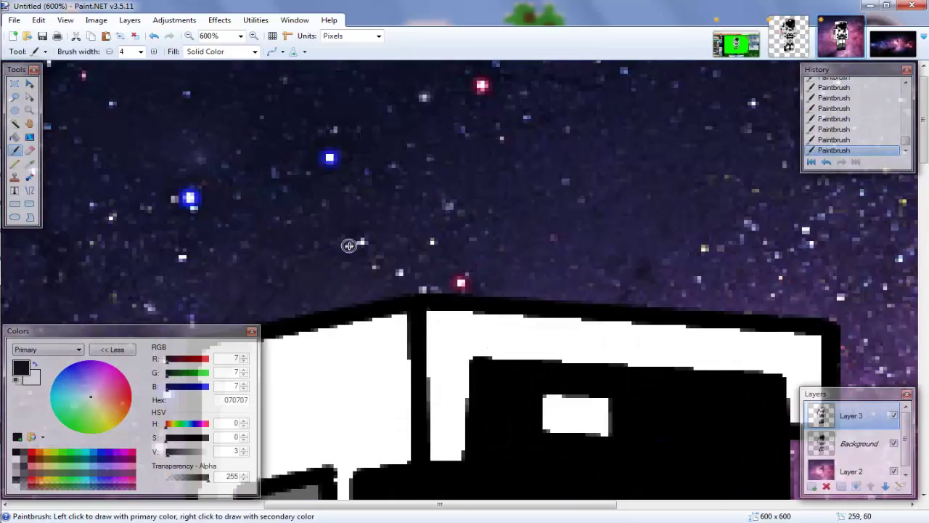
pyautogui.scroll(-3, 541, 286)
pyautogui.click(192, 35)
pyautogui.click(192, 36)
pyautogui.click(192, 35)
pyautogui.click(192, 35)
pyautogui.click(192, 35)
pyautogui.click(191, 36)
pyautogui.click(192, 35)
pyautogui.click(192, 36)
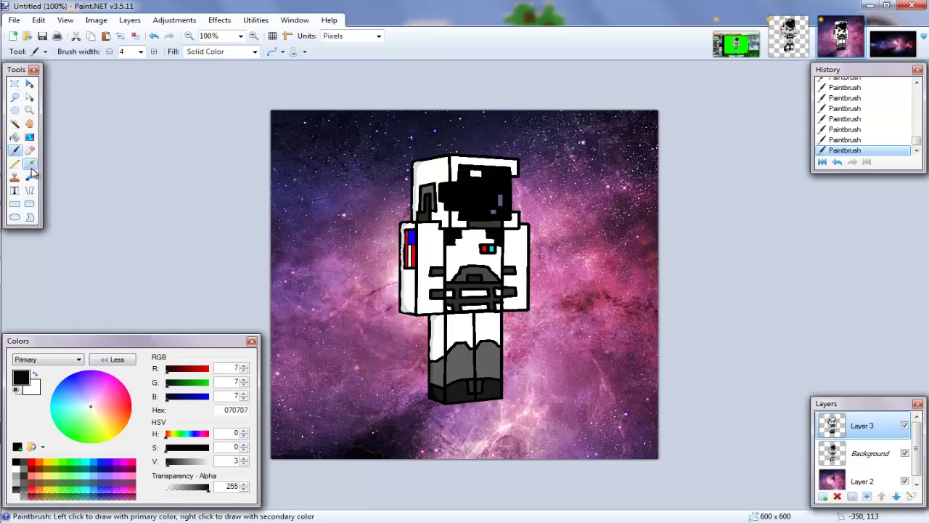
pyautogui.click(31, 166)
pyautogui.click(417, 166)
pyautogui.click(15, 150)
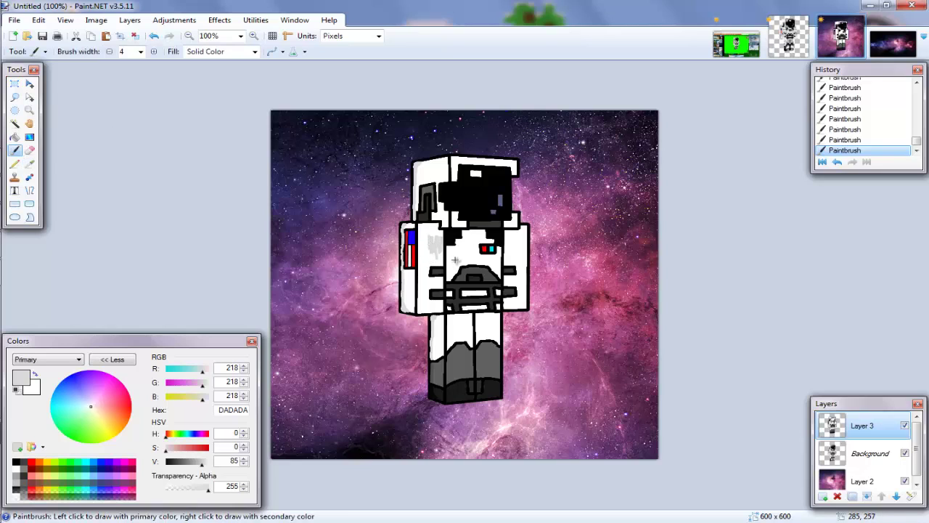
pyautogui.hotkey('ctrl', 'z')
pyautogui.hotkey('ctrl', 'z')
pyautogui.hotkey('ctrl', 'z')
pyautogui.hotkey('ctrl', 'z')
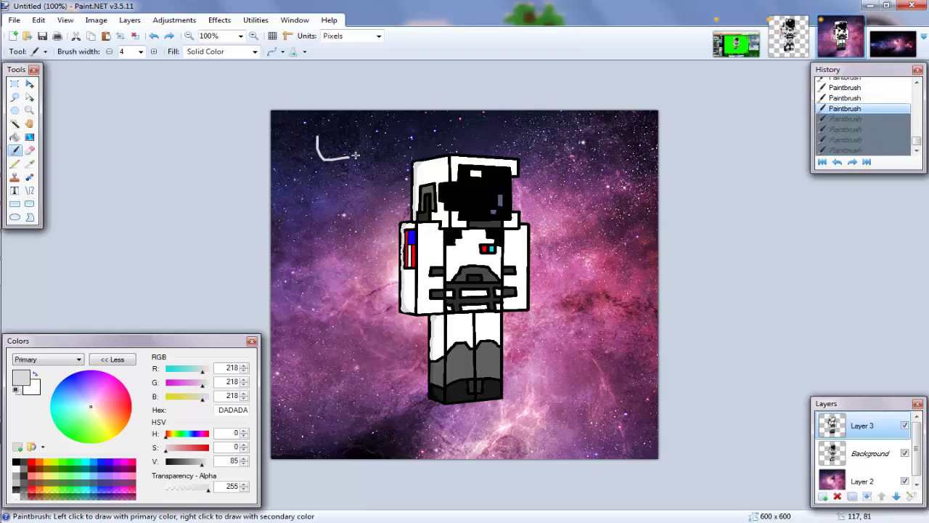
pyautogui.moveTo(369, 125); pyautogui.dragTo(369, 147)
pyautogui.click(379, 153)
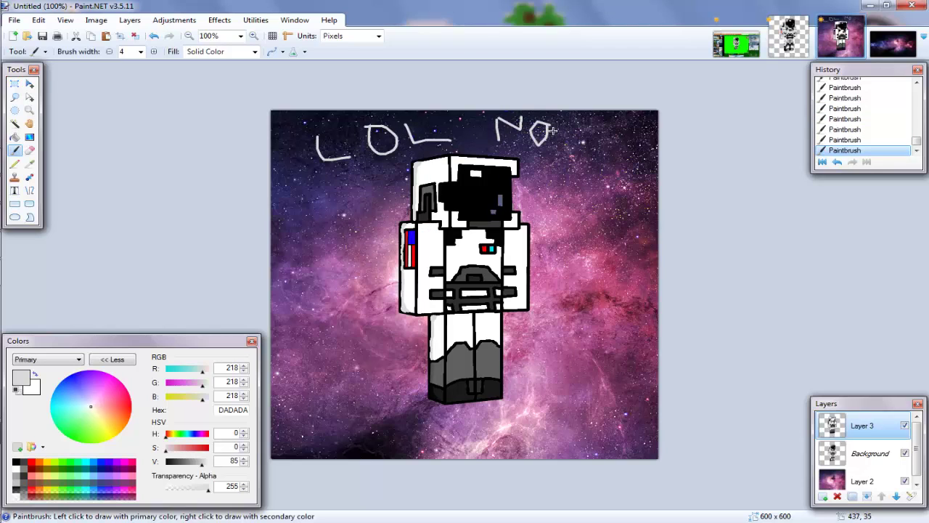
pyautogui.hotkey('ctrl', 'z')
pyautogui.hotkey('ctrl', 'z')
pyautogui.hotkey('ctrl', 'z')
pyautogui.hotkey('ctrl', 'z')
pyautogui.hotkey('ctrl', 'z')
pyautogui.hotkey('ctrl', 'z')
pyautogui.hotkey('ctrl', 'z')
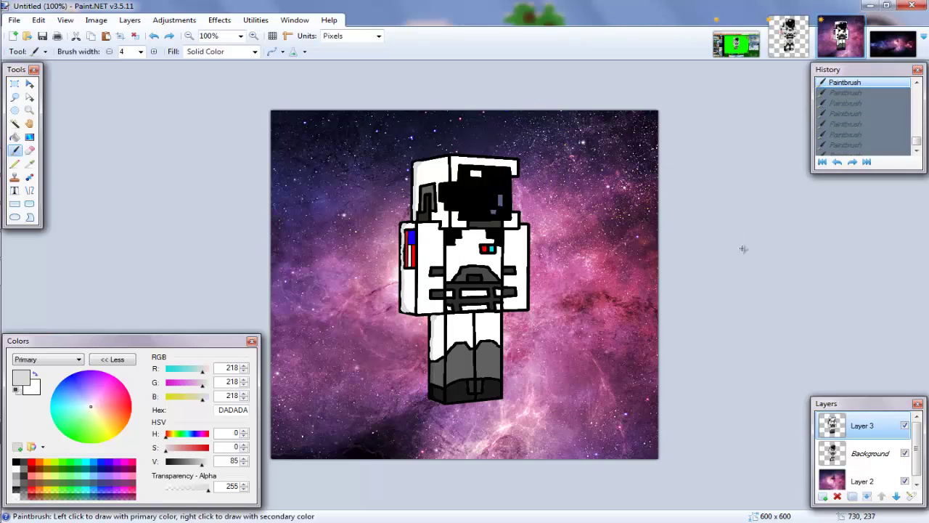
# - Fill the red light on the astronaut's chest panel with solid red FF0000
pyautogui.click(904, 452)
pyautogui.click(904, 452)
pyautogui.click(253, 36)
pyautogui.click(253, 35)
pyautogui.click(253, 36)
pyautogui.click(253, 35)
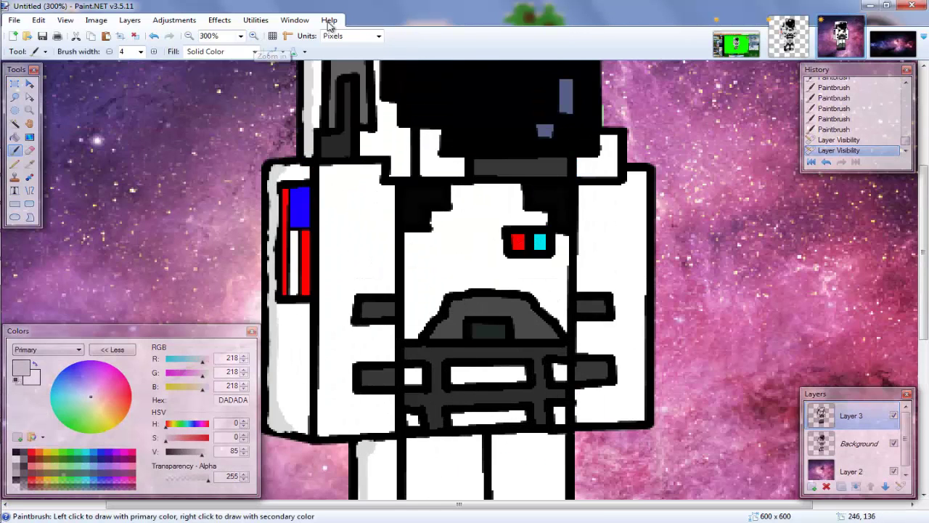
pyautogui.click(253, 35)
pyautogui.click(31, 453)
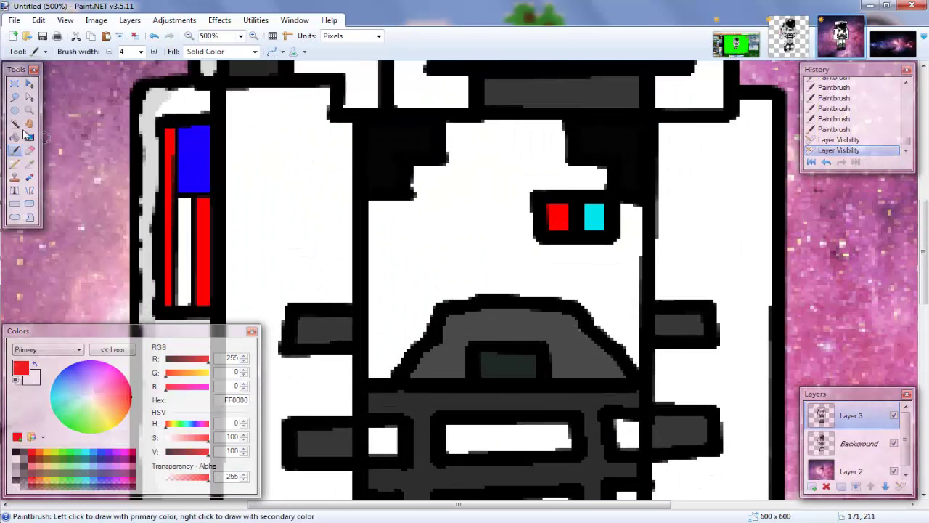
pyautogui.click(15, 136)
pyautogui.click(557, 218)
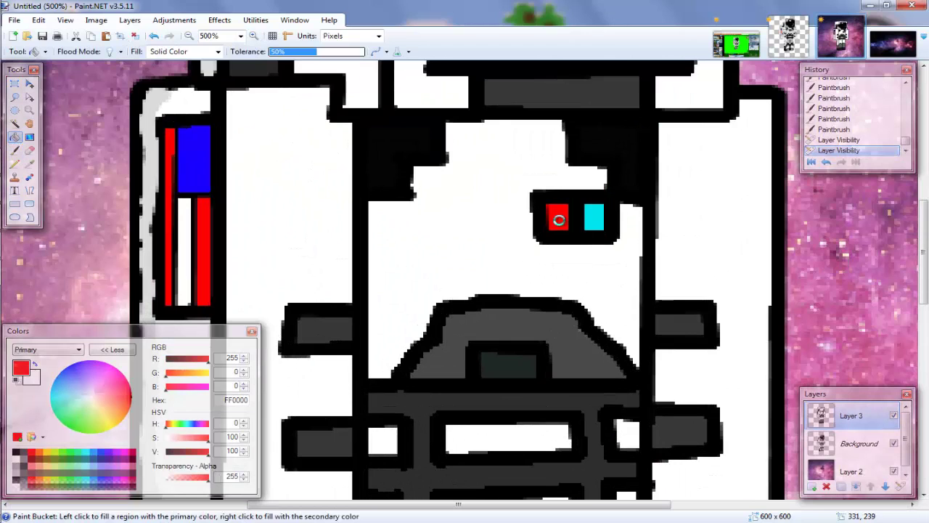
# - Fill the cyan light on the chest panel with light blue 32B7FF
pyautogui.click(101, 454)
pyautogui.click(60, 386)
pyautogui.click(594, 216)
pyautogui.scroll(3, 531, 369)
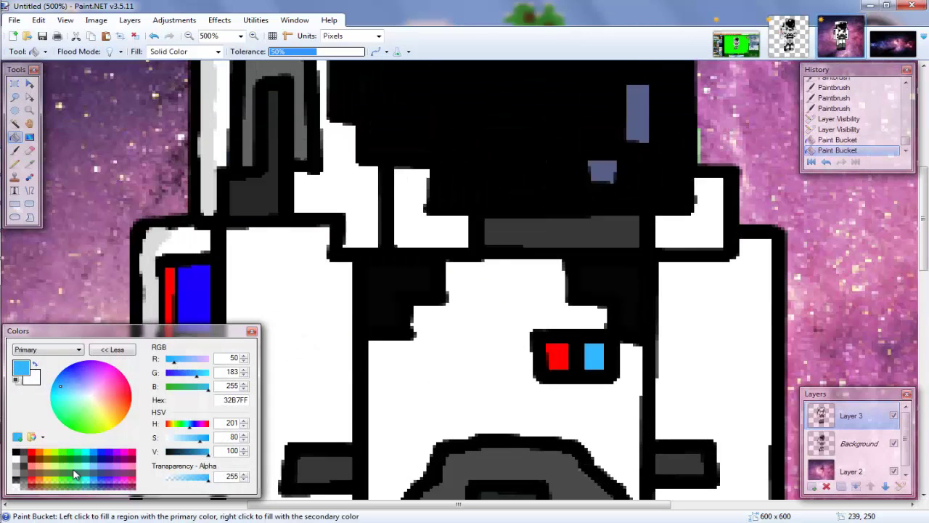
# - Brighten the dark grey 191919 and fill the two black patches at the upper corners of the chest with it
pyautogui.click(19, 454)
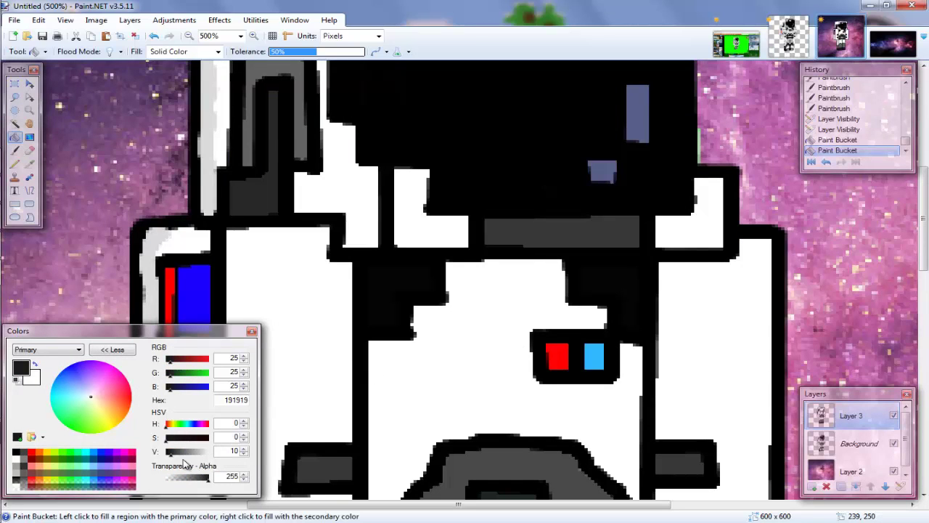
pyautogui.click(172, 451)
pyautogui.click(113, 349)
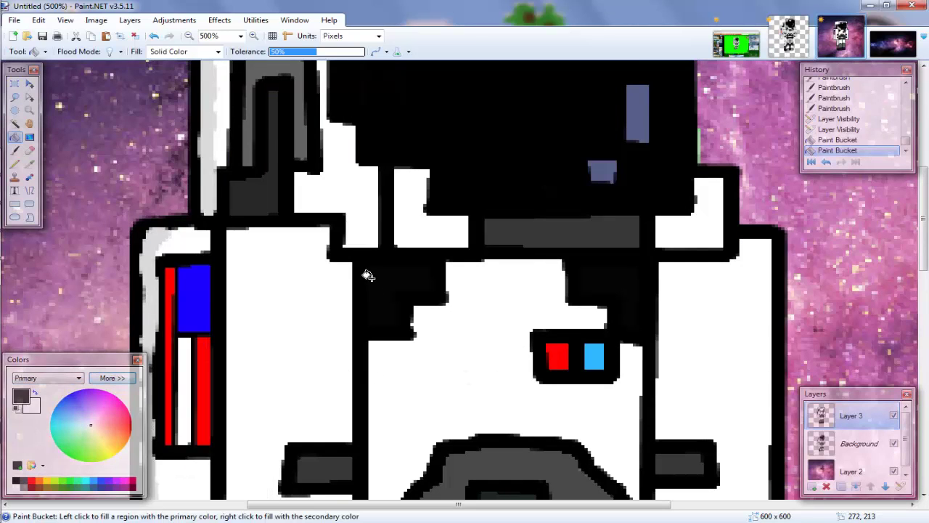
pyautogui.click(379, 276)
pyautogui.click(616, 279)
# - Try filling the black visor with the dark grey and with 111111, undoing the unwanted fills
pyautogui.scroll(3, 587, 266)
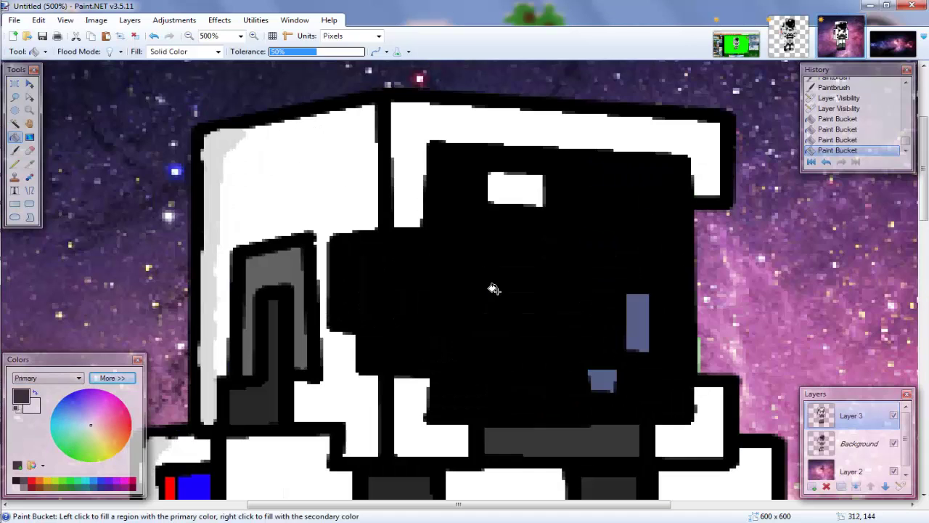
pyautogui.click(494, 288)
pyautogui.scroll(-3, 494, 285)
pyautogui.scroll(2, 493, 286)
pyautogui.click(112, 378)
pyautogui.click(169, 451)
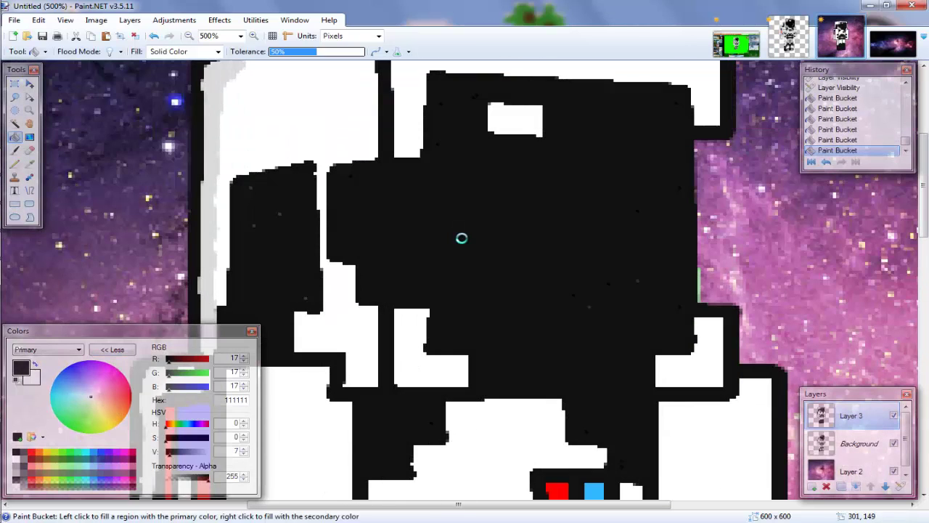
pyautogui.hotkey('ctrl', 'z')
pyautogui.hotkey('ctrl', 'z')
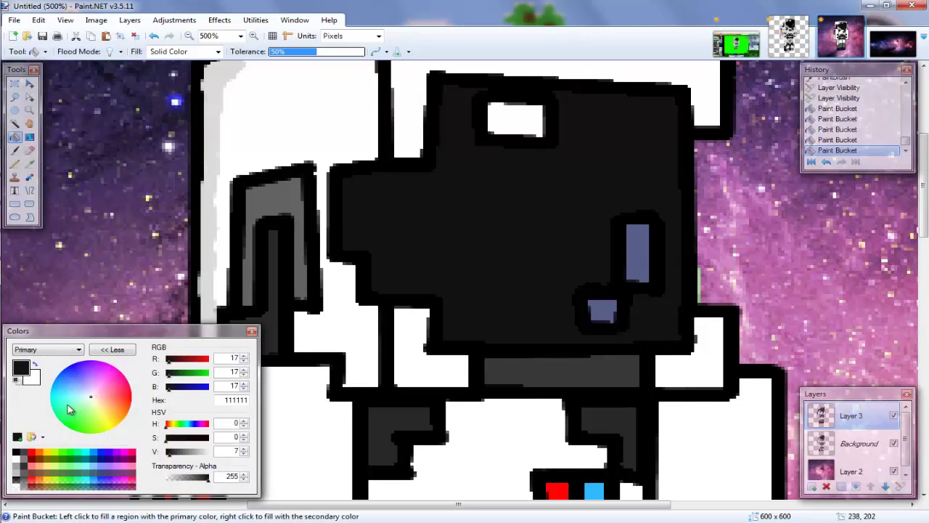
# - Darken the fill colour to 070707, fill the helmet's visor with it and view the whole picture at 100%
pyautogui.click(167, 451)
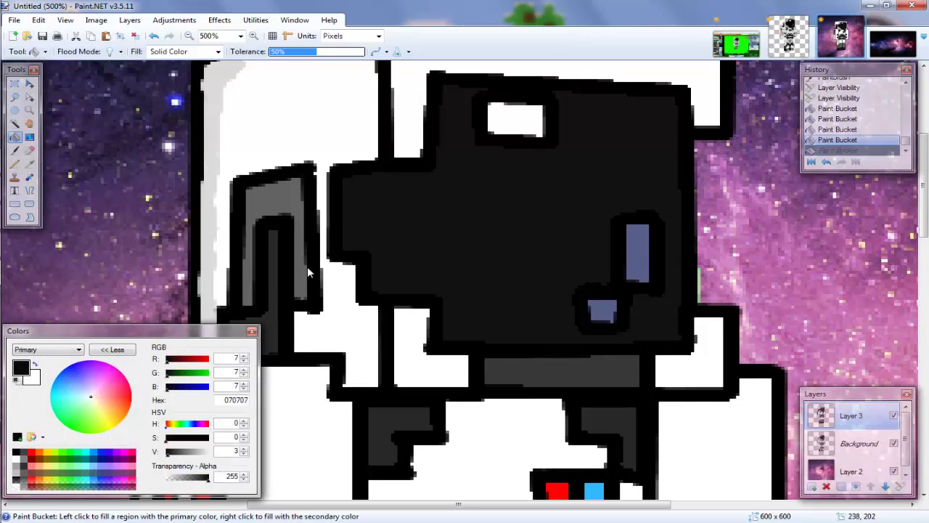
pyautogui.click(470, 262)
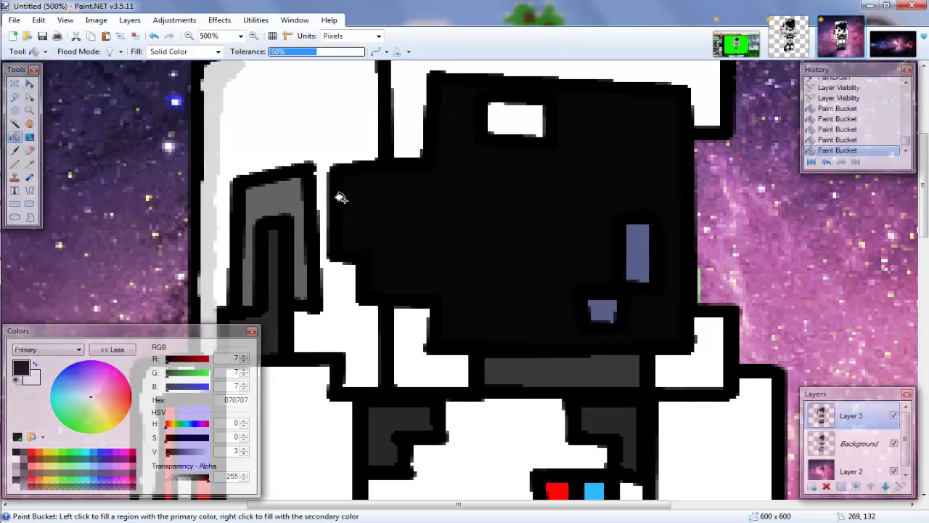
pyautogui.click(188, 35)
pyautogui.click(188, 36)
pyautogui.click(189, 36)
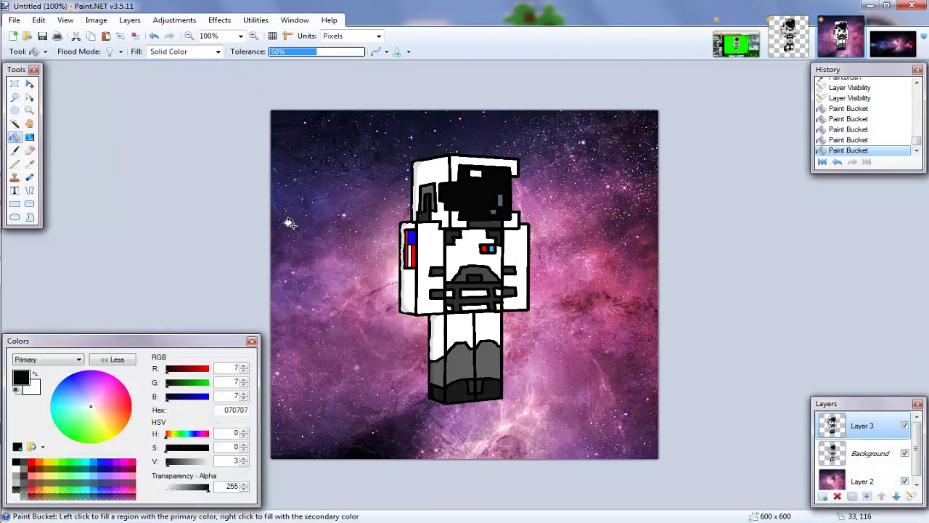
# - Save the layered picture as Astronaut Speed Art By BowTie in Paint.NET (*.pdn) format in the desktop's Everything > Art folder
pyautogui.click(121, 360)
pyautogui.click(14, 19)
pyautogui.click(50, 112)
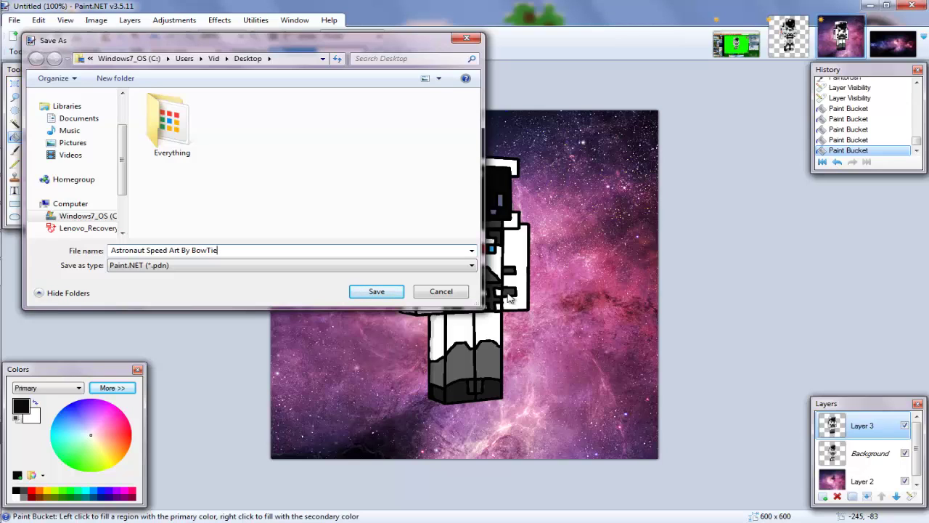
pyautogui.scroll(3, 127, 142)
pyautogui.doubleClick(168, 123)
pyautogui.click(160, 114)
pyautogui.click(366, 293)
pyautogui.click(375, 291)
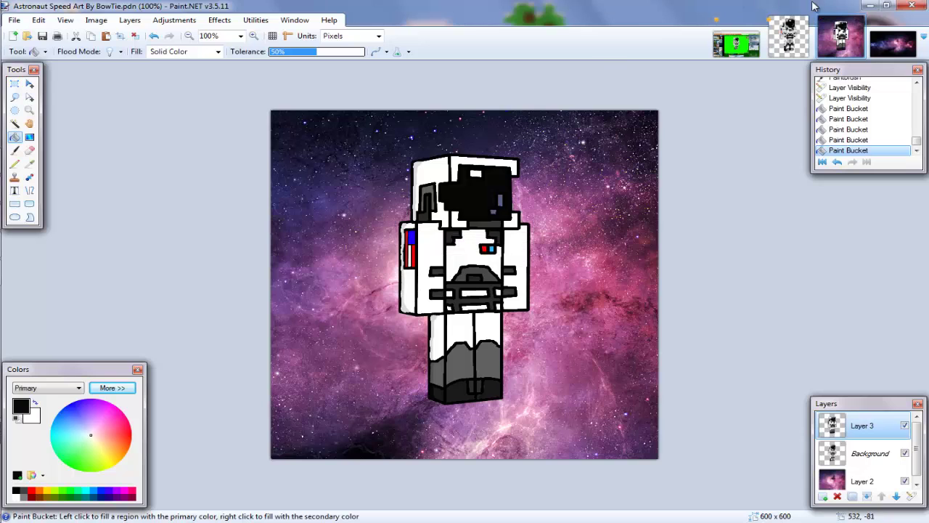
# - Delete the Background layer and merge Layer 3 down into Layer 2
pyautogui.click(914, 5)
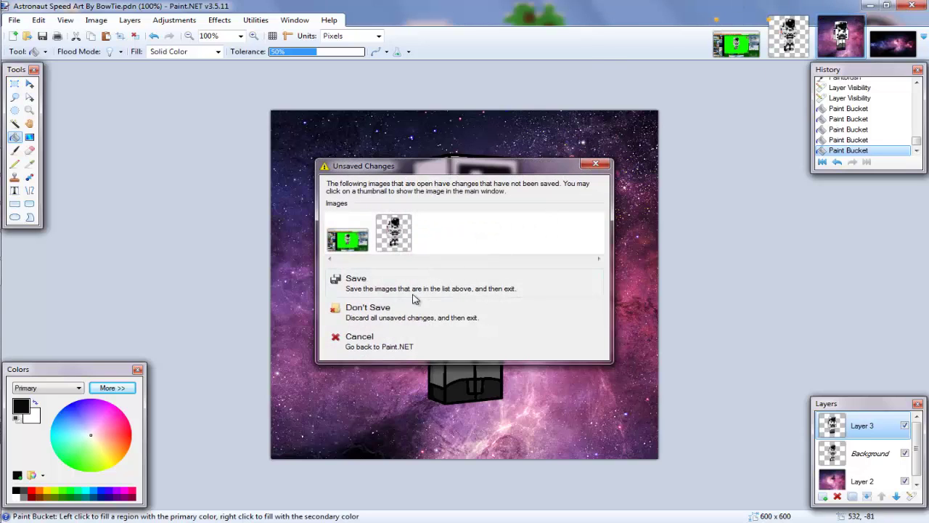
pyautogui.click(377, 347)
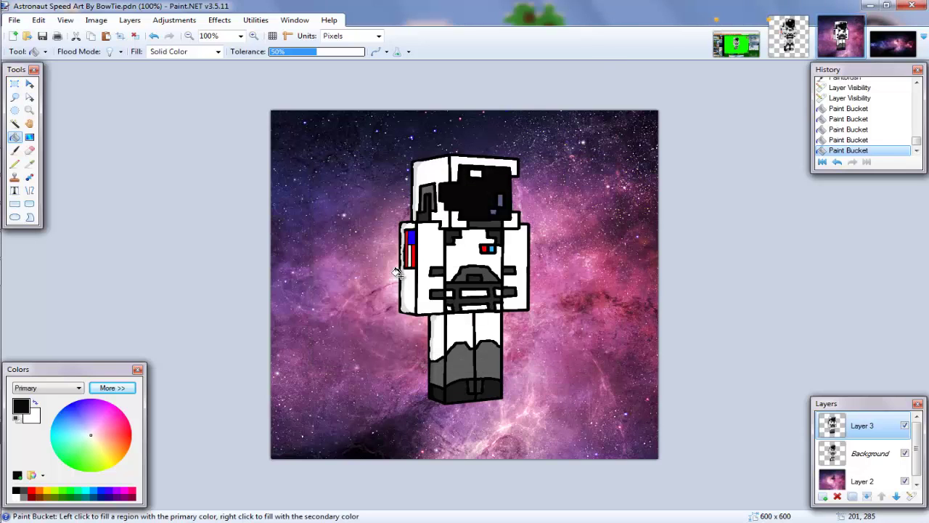
pyautogui.click(860, 455)
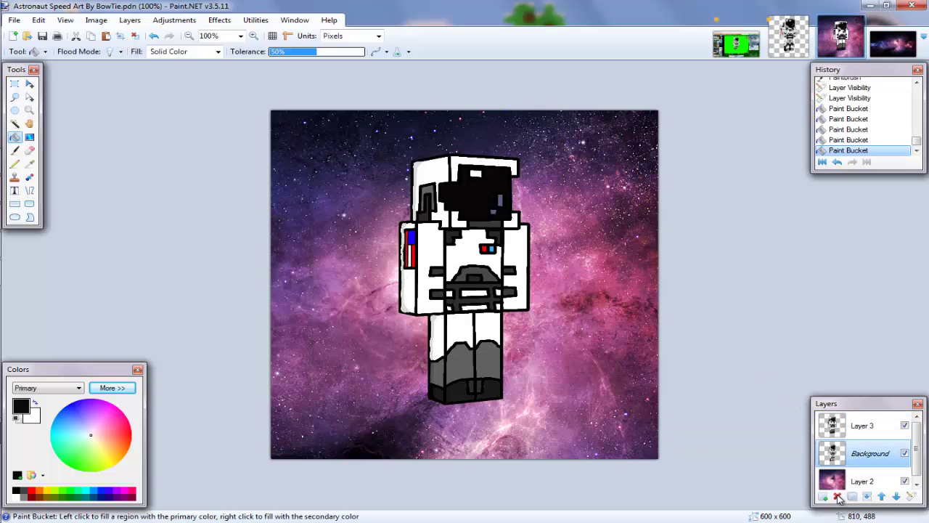
pyautogui.click(838, 496)
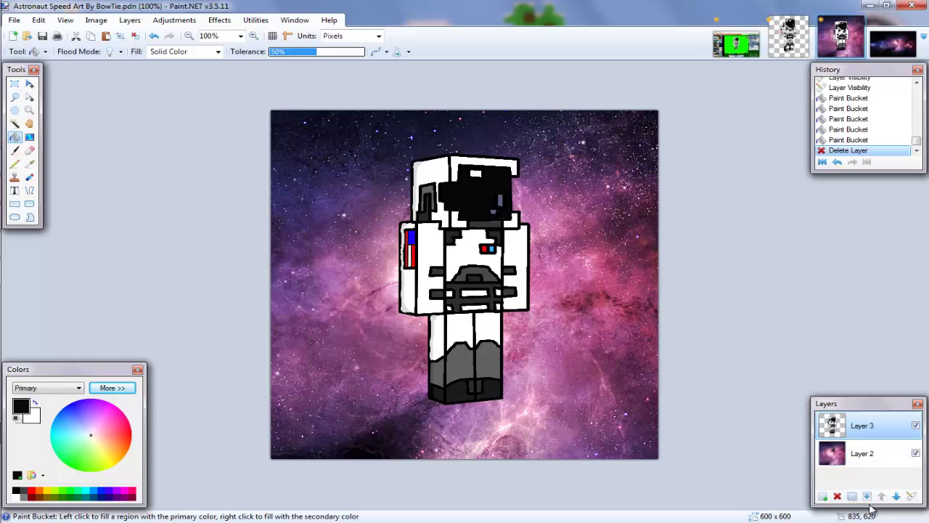
pyautogui.click(868, 496)
# - Save the merged picture under the same name, Astronaut Speed Art By BowTie, in the Art folder
pyautogui.click(14, 20)
pyautogui.click(42, 116)
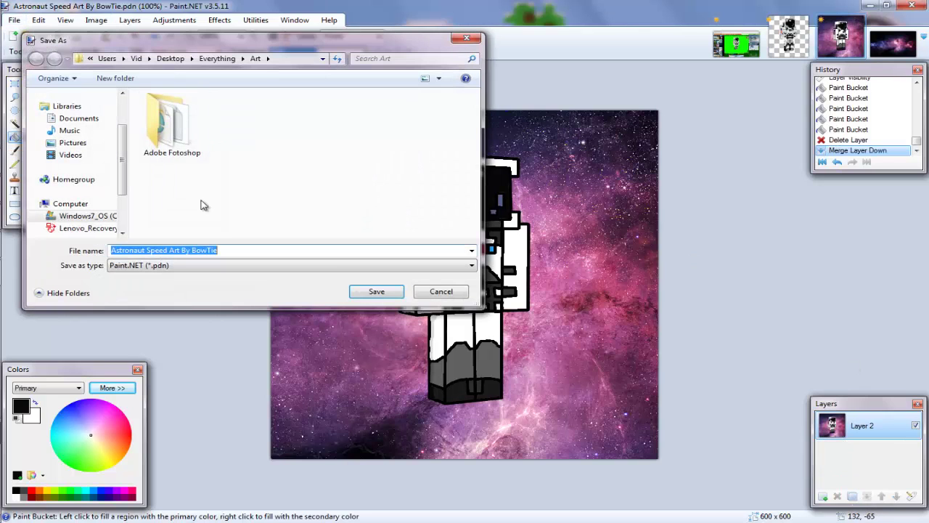
pyautogui.click(377, 291)
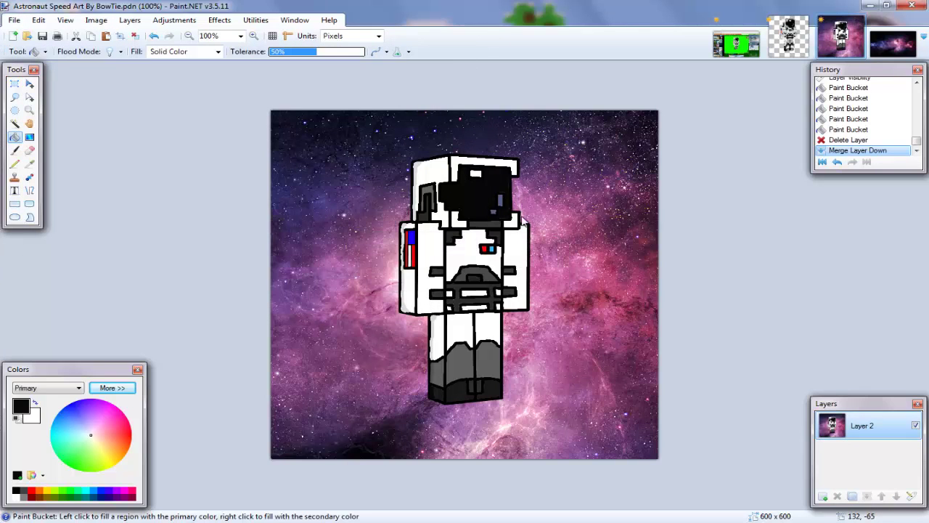
# - Close all open images, discarding unsaved changes in the skin cut-out and screenshot, and exit the program
pyautogui.click(858, 19)
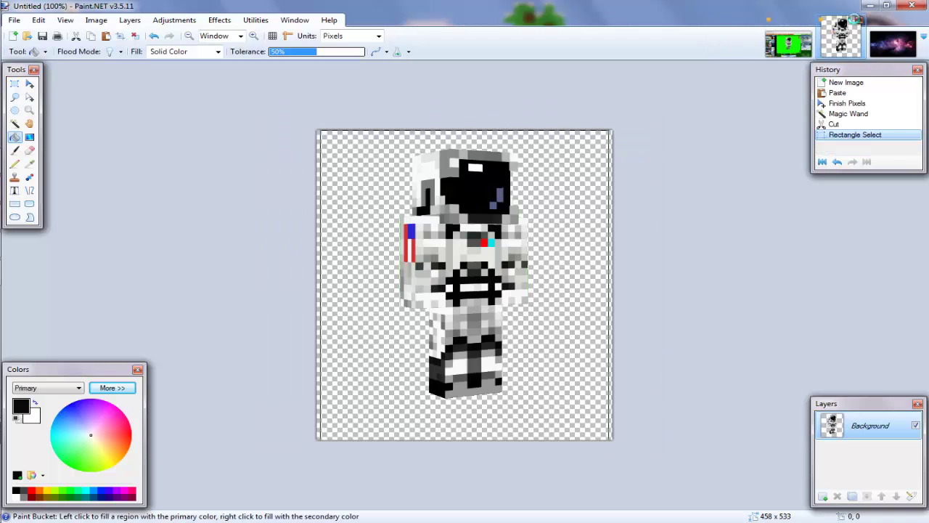
pyautogui.click(859, 19)
pyautogui.click(458, 297)
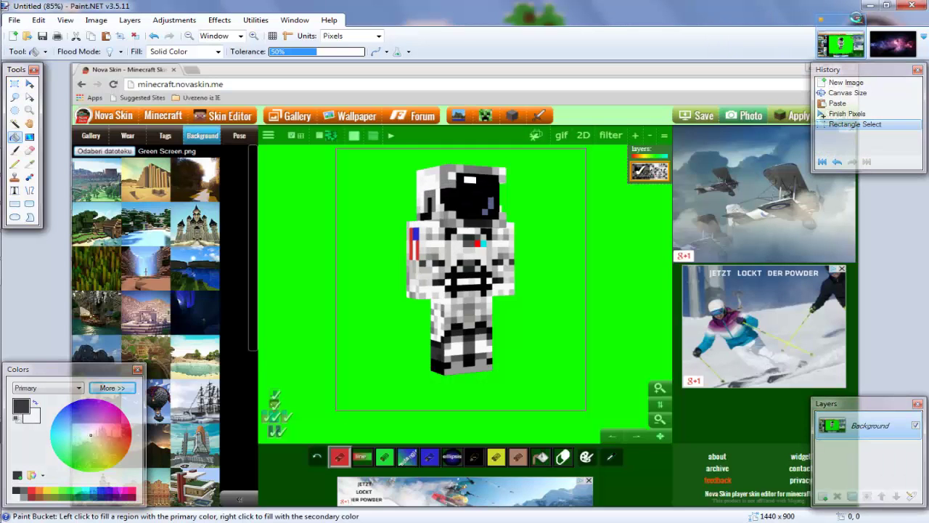
pyautogui.click(857, 19)
pyautogui.click(410, 292)
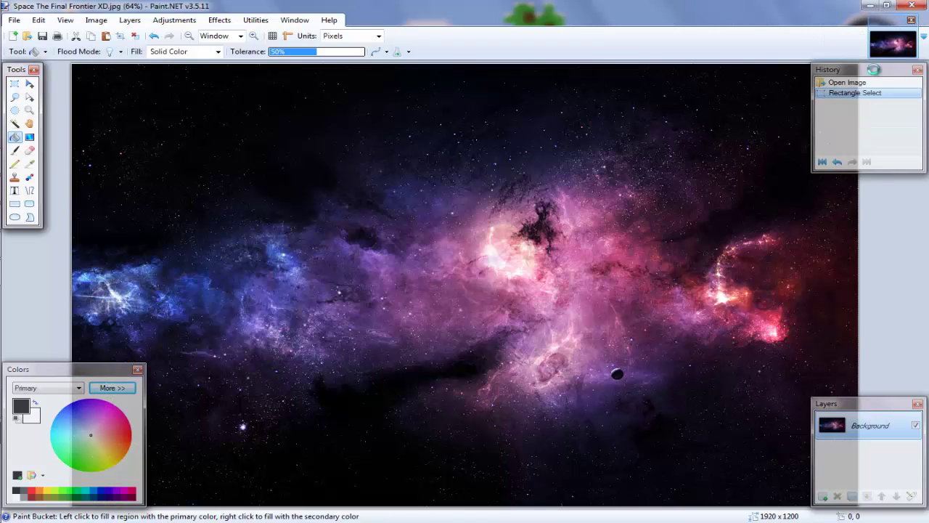
pyautogui.click(910, 19)
pyautogui.click(910, 5)
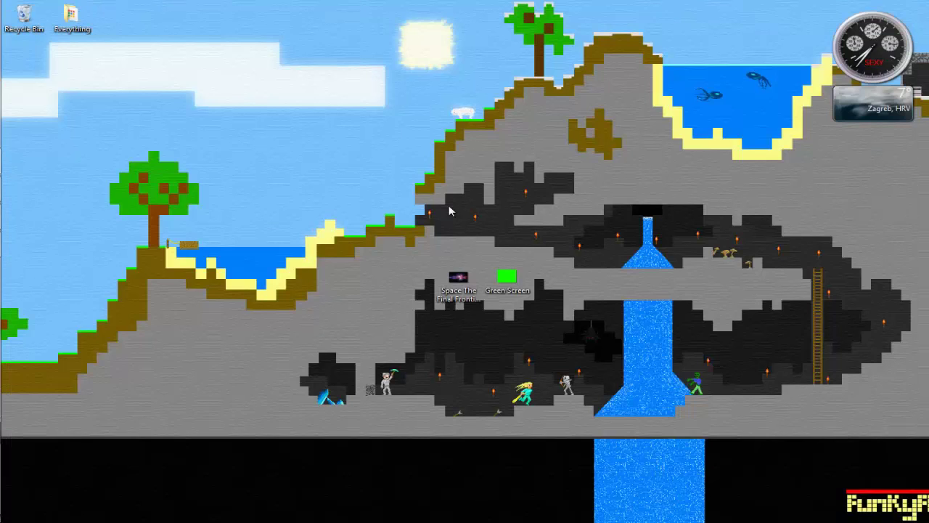